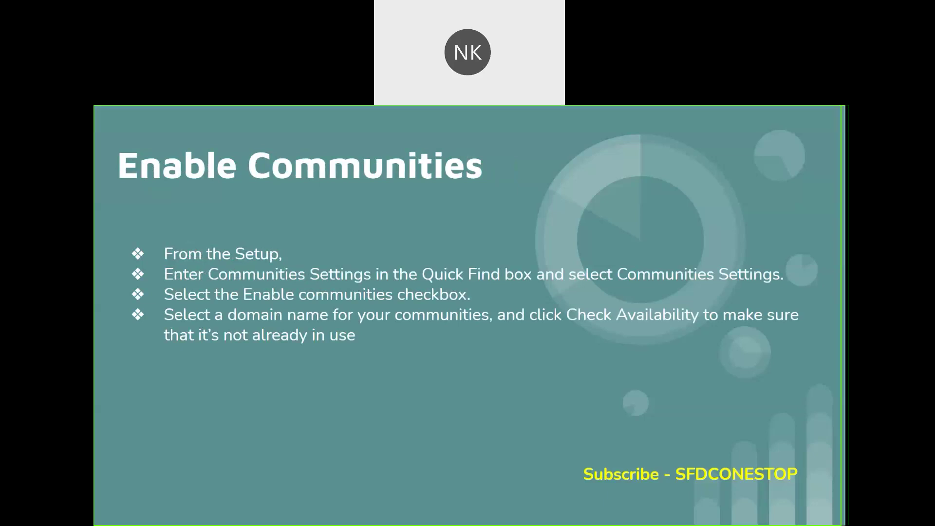
Step: Advance the presentation from the Enable Communities slide to the Demo slide and exit the slideshow
{"action": "key", "text": "Right"}
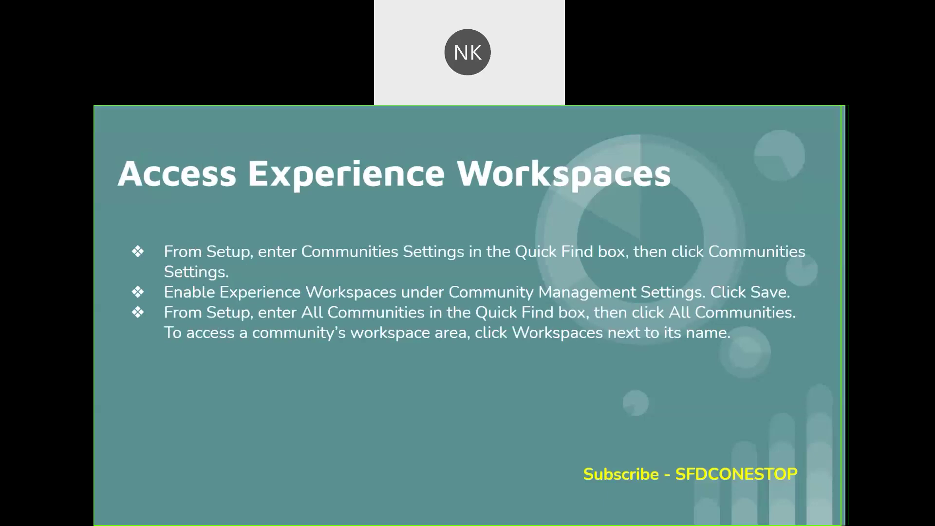
{"action": "key", "text": "Right"}
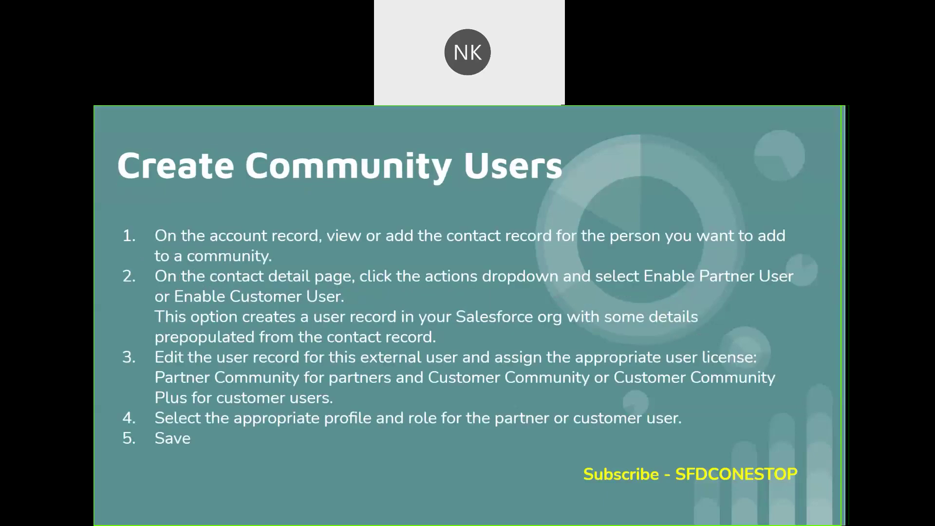
{"action": "key", "text": "Right"}
{"action": "key", "text": "Right"}
{"action": "key", "text": "Escape"}
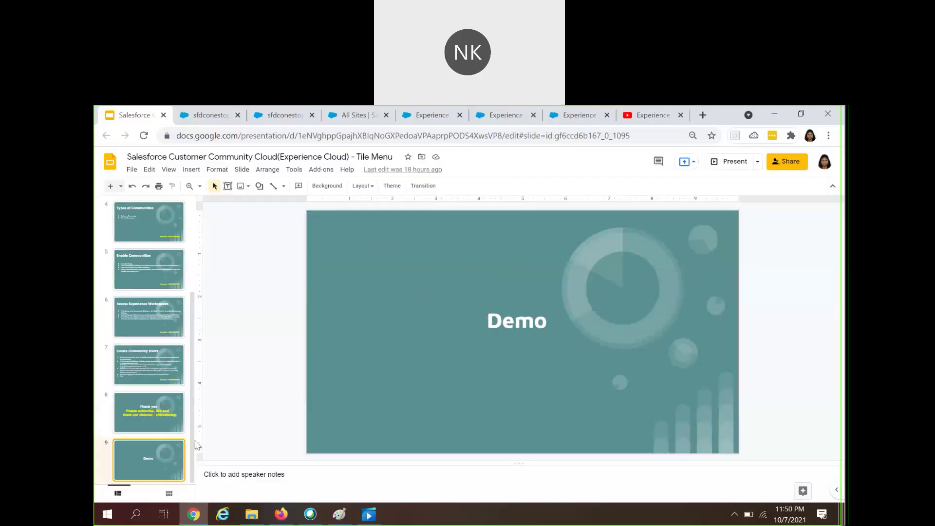
Step: Look through the Experience Cloud(Community Cloud) Videos playlist on YouTube
{"action": "left_click", "coordinate": [638, 115]}
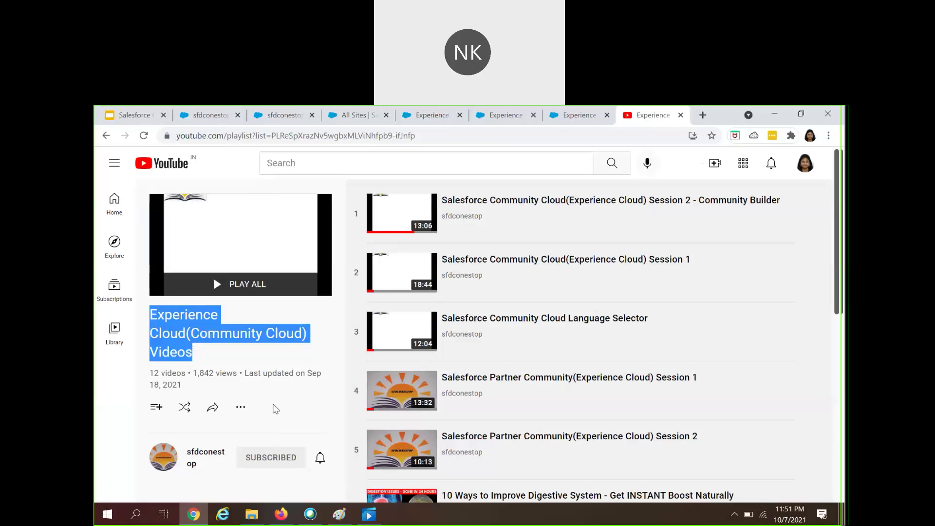
{"action": "scroll", "coordinate": [668, 419], "scroll_direction": "down", "scroll_amount": 8}
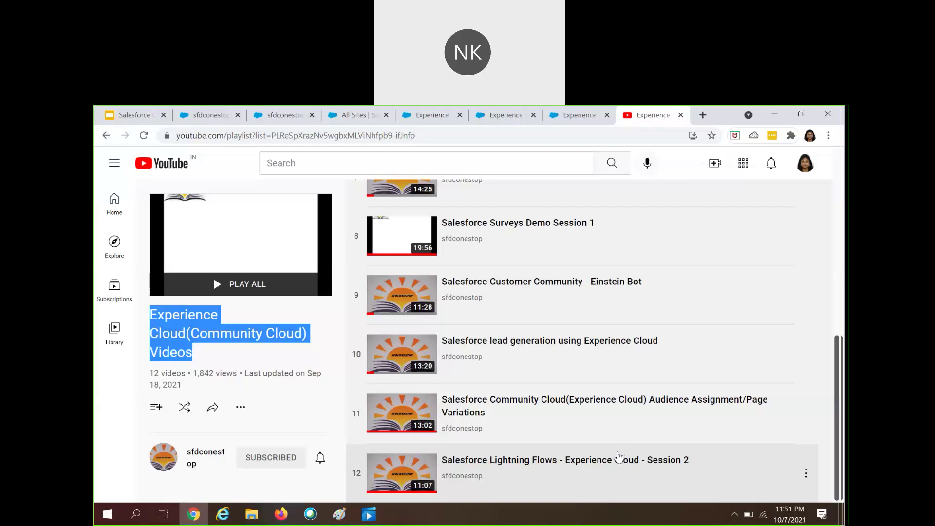
{"action": "scroll", "coordinate": [622, 457], "scroll_direction": "up", "scroll_amount": 7}
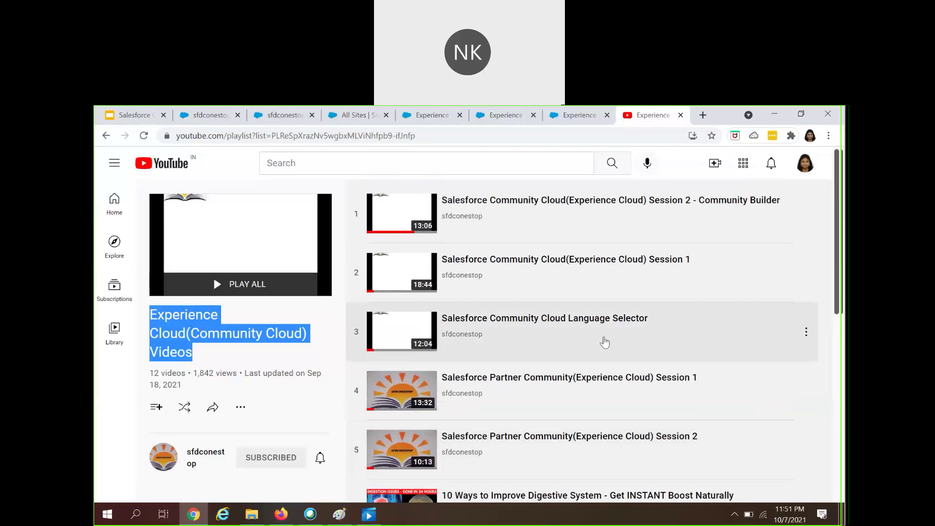
{"action": "scroll", "coordinate": [497, 417], "scroll_direction": "down", "scroll_amount": 3}
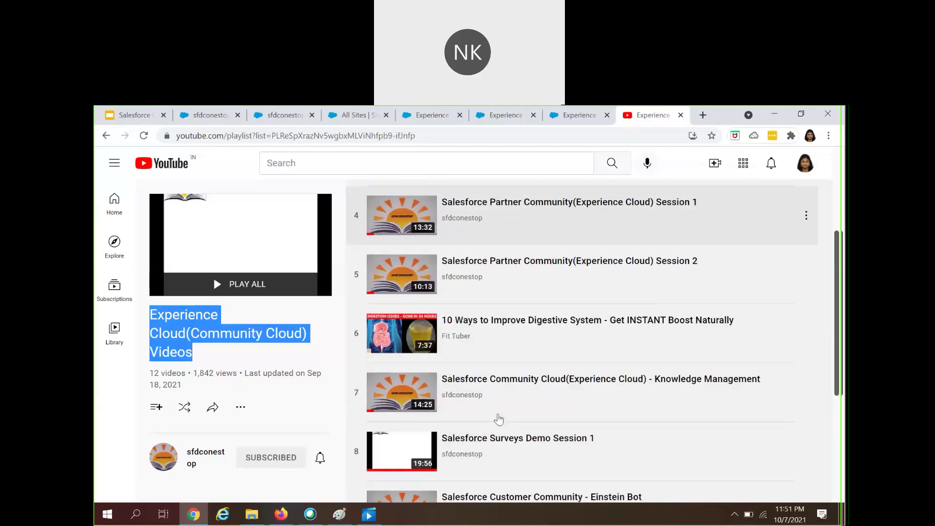
{"action": "scroll", "coordinate": [497, 417], "scroll_direction": "down", "scroll_amount": 4}
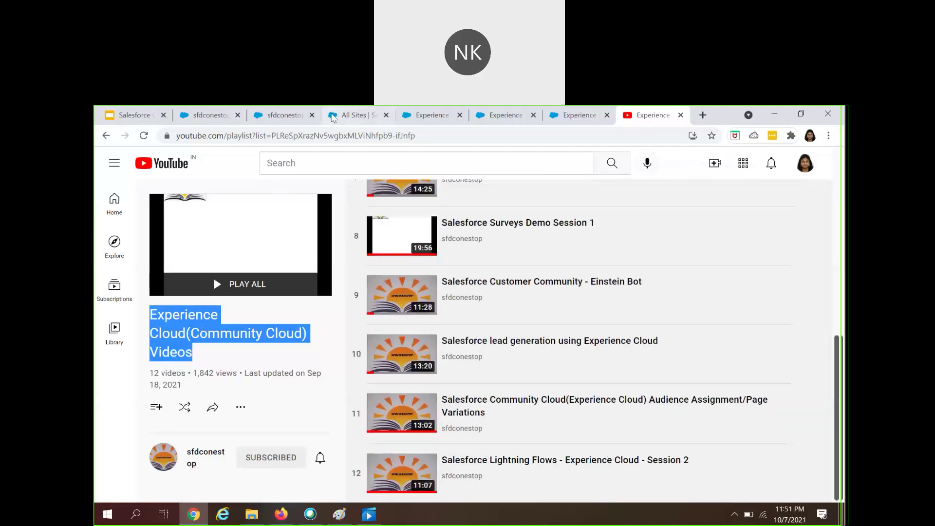
Step: Switch to the All Sites page in Salesforce Setup and open the SFDCONESTOP20 site in its Builder
{"action": "left_click", "coordinate": [278, 115]}
{"action": "left_click", "coordinate": [329, 119]}
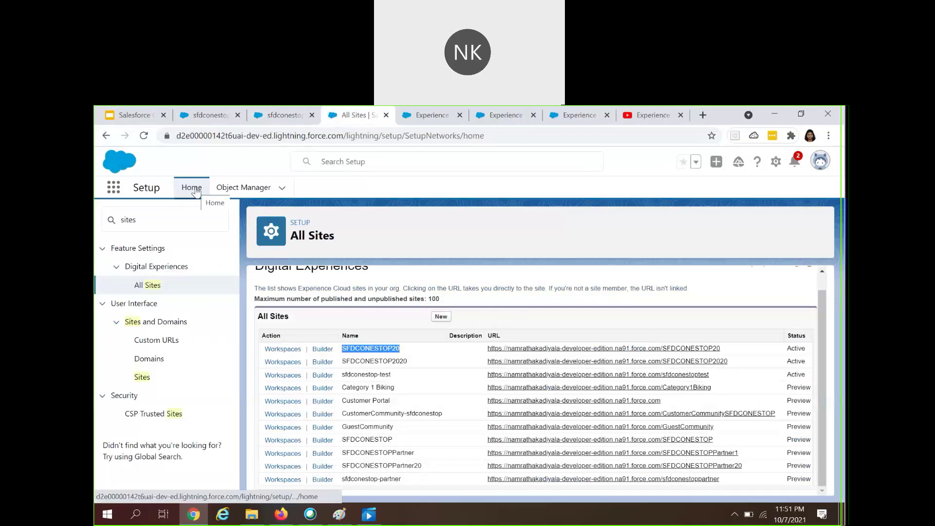
{"action": "left_click", "coordinate": [128, 220]}
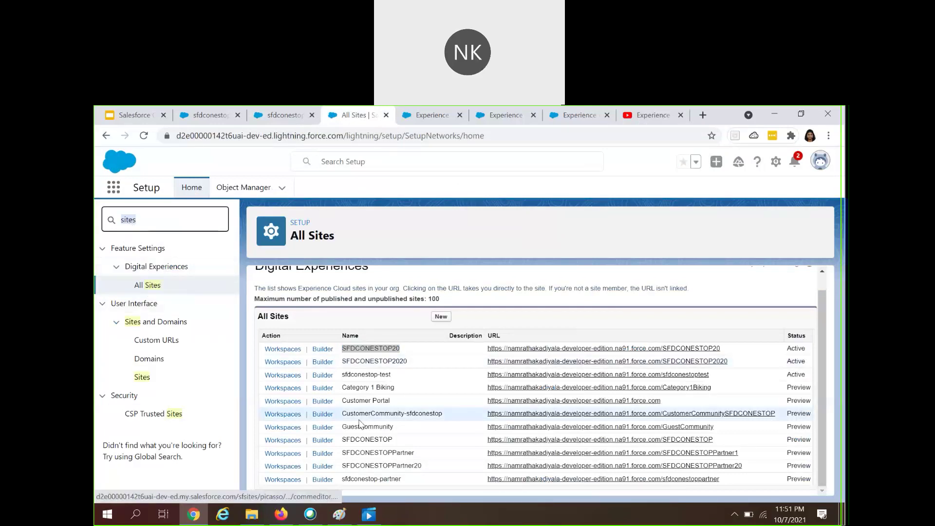
{"action": "scroll", "coordinate": [428, 472], "scroll_direction": "up", "scroll_amount": 1}
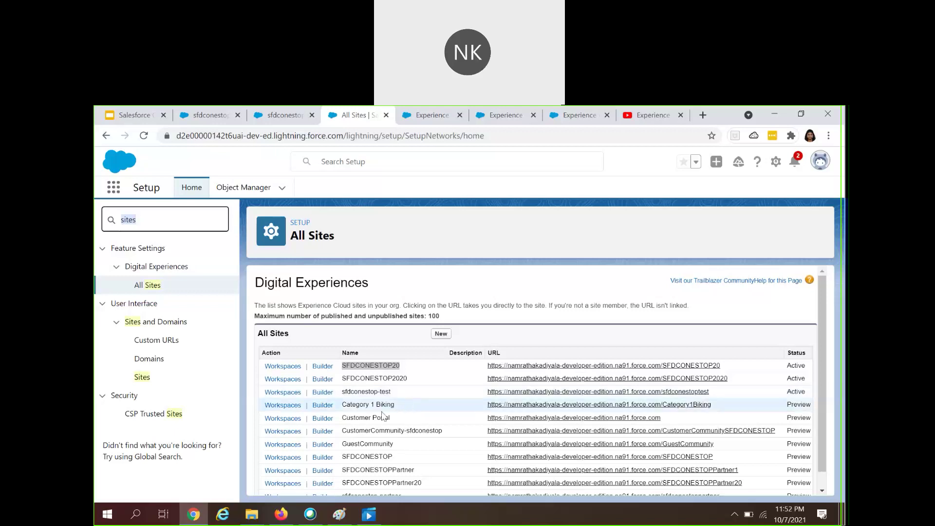
{"action": "left_click", "coordinate": [322, 367]}
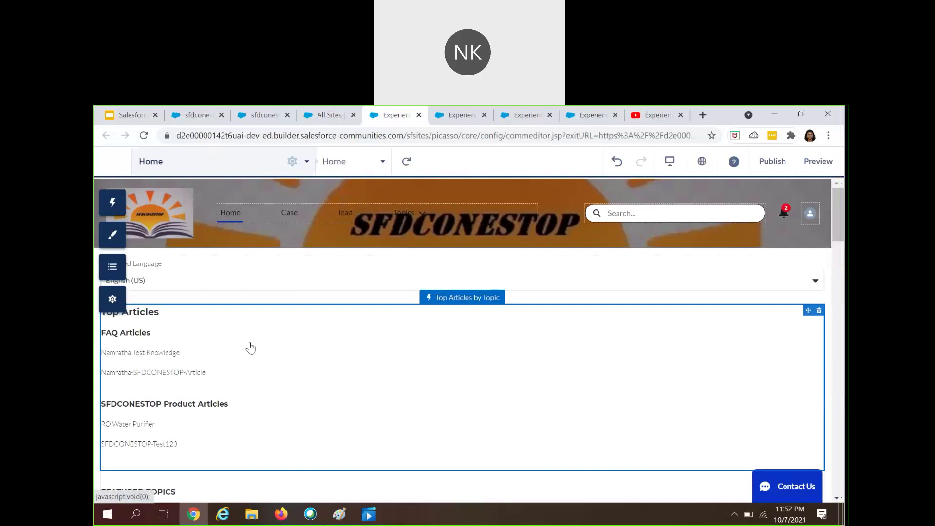
{"action": "scroll", "coordinate": [209, 426], "scroll_direction": "down", "scroll_amount": 3}
{"action": "scroll", "coordinate": [214, 419], "scroll_direction": "up", "scroll_amount": 3}
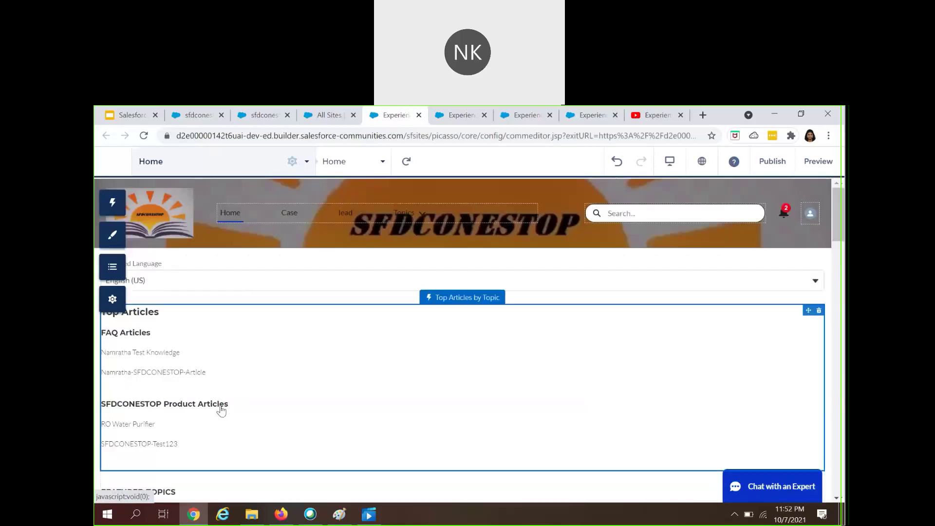
Step: Find the Tile Menu component by searching for "tile" and place it below the Welcome SFDCONESTOP! text on the Home page
{"action": "left_click", "coordinate": [112, 203]}
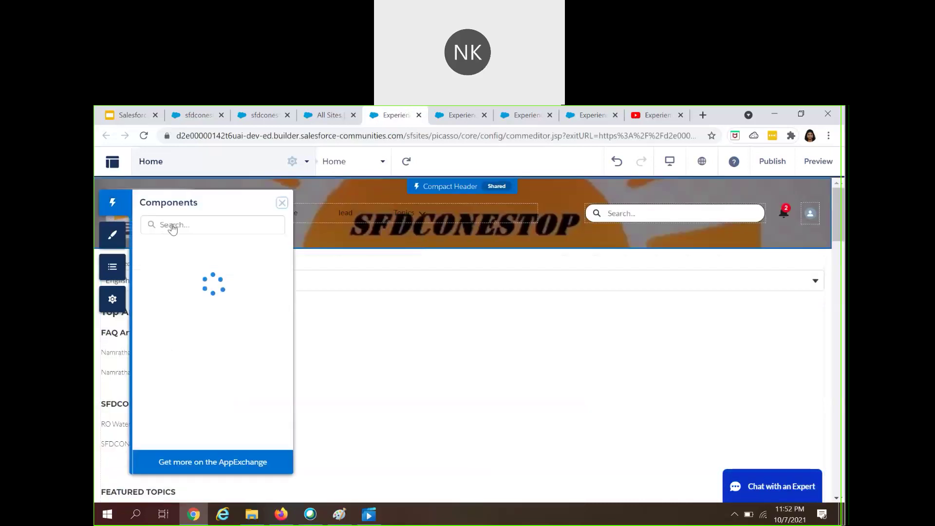
{"action": "left_click", "coordinate": [174, 227]}
{"action": "type", "text": "t"}
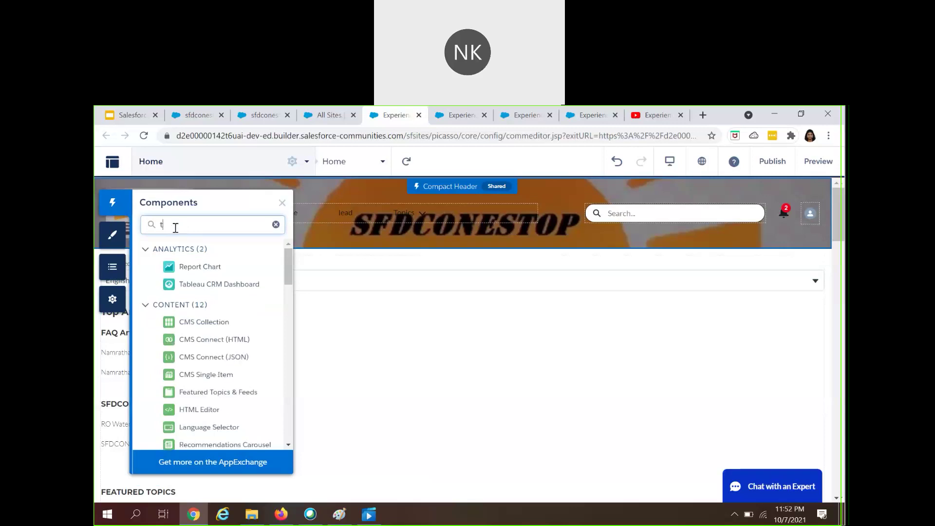
{"action": "type", "text": "ile"}
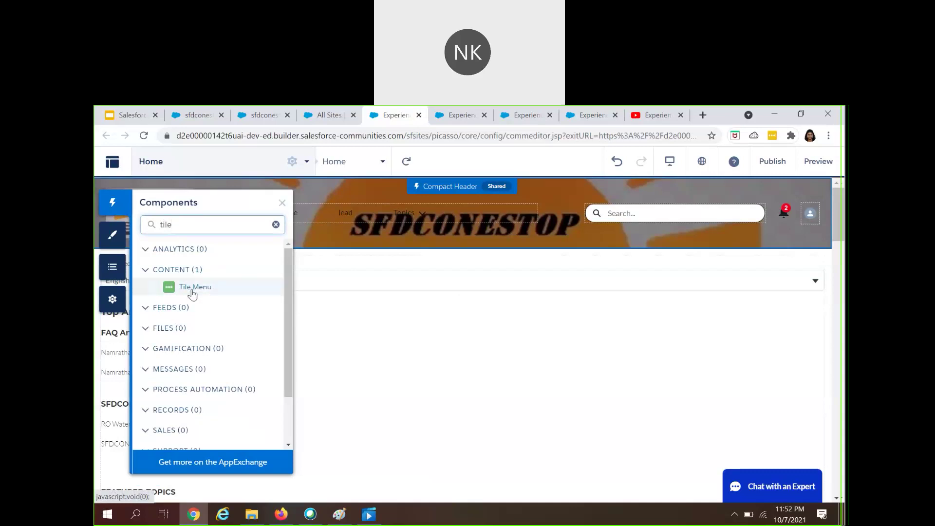
{"action": "scroll", "coordinate": [584, 480], "scroll_direction": "down", "scroll_amount": 4}
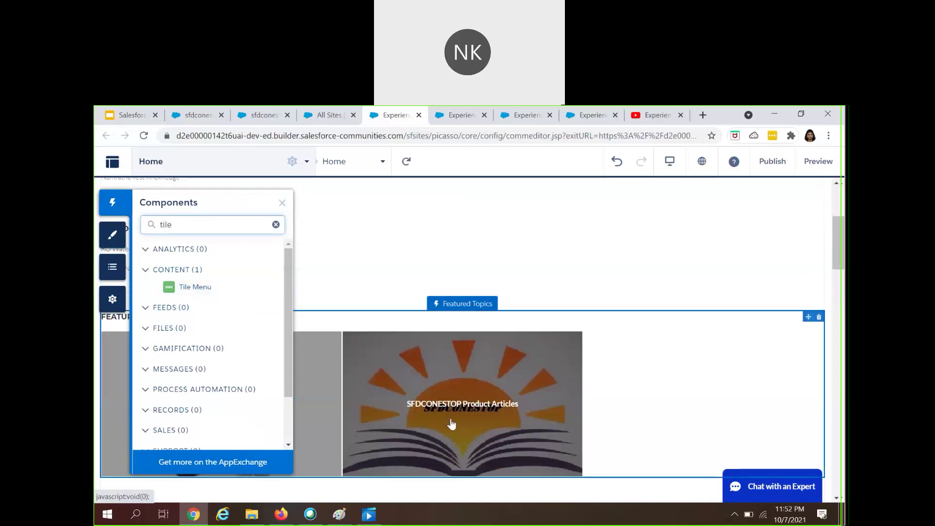
{"action": "scroll", "coordinate": [449, 423], "scroll_direction": "down", "scroll_amount": 3}
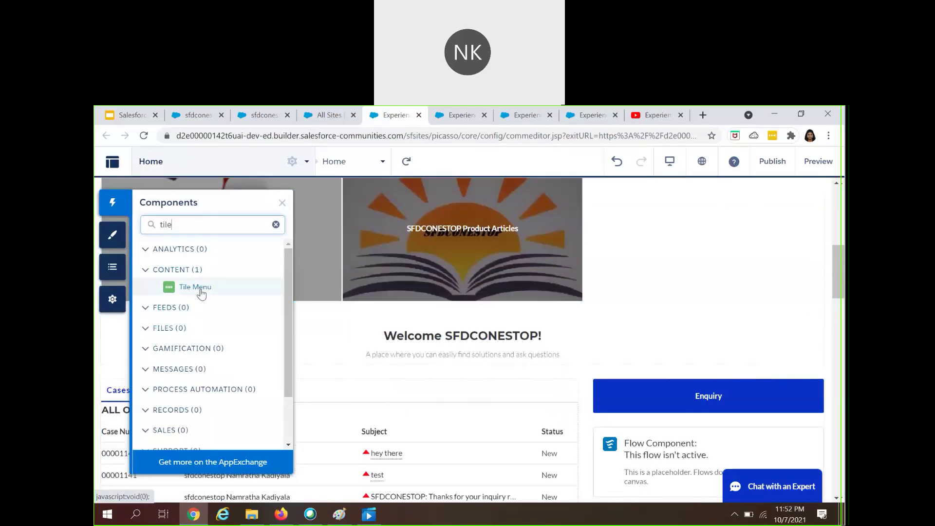
{"action": "left_click_drag", "start_coordinate": [198, 290], "coordinate": [373, 357]}
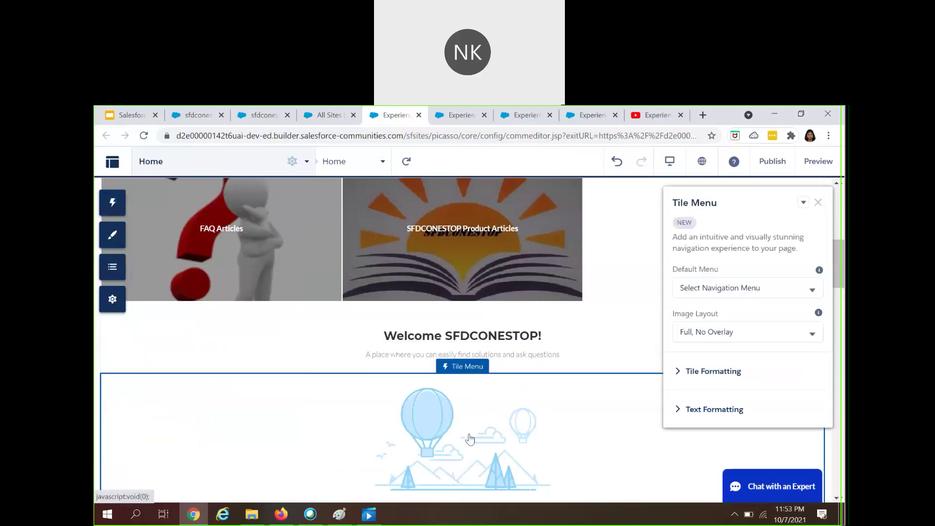
Step: Examine the navigation menus available as the Tile Menu's Default Menu
{"action": "scroll", "coordinate": [457, 325], "scroll_direction": "down", "scroll_amount": 2}
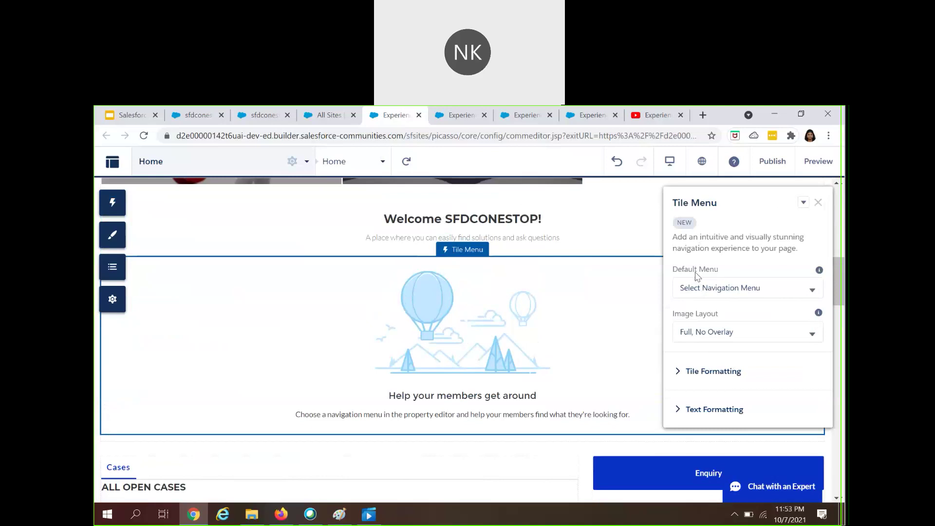
{"action": "left_click", "coordinate": [785, 286]}
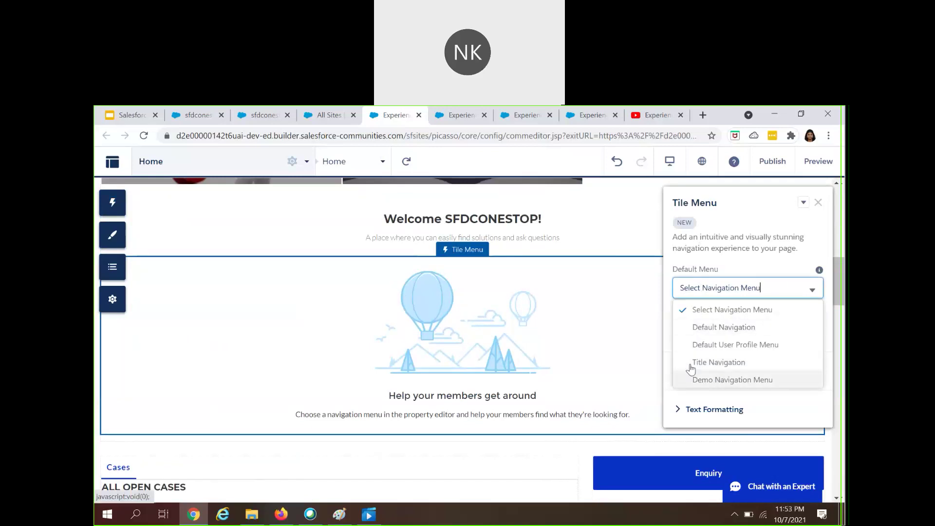
{"action": "left_click", "coordinate": [622, 360]}
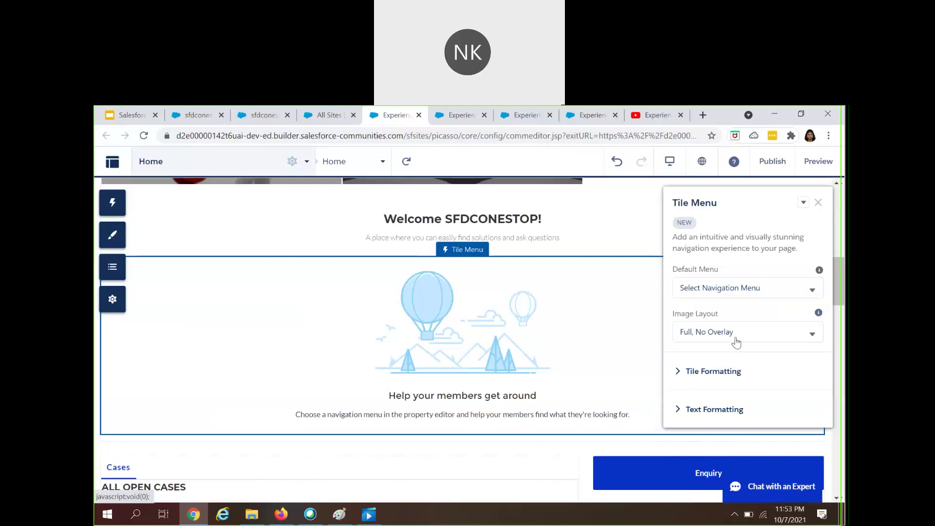
Step: Open the site's Navigation settings and review the existing navigation menus, including Demo Navigation Menu
{"action": "left_click", "coordinate": [112, 301]}
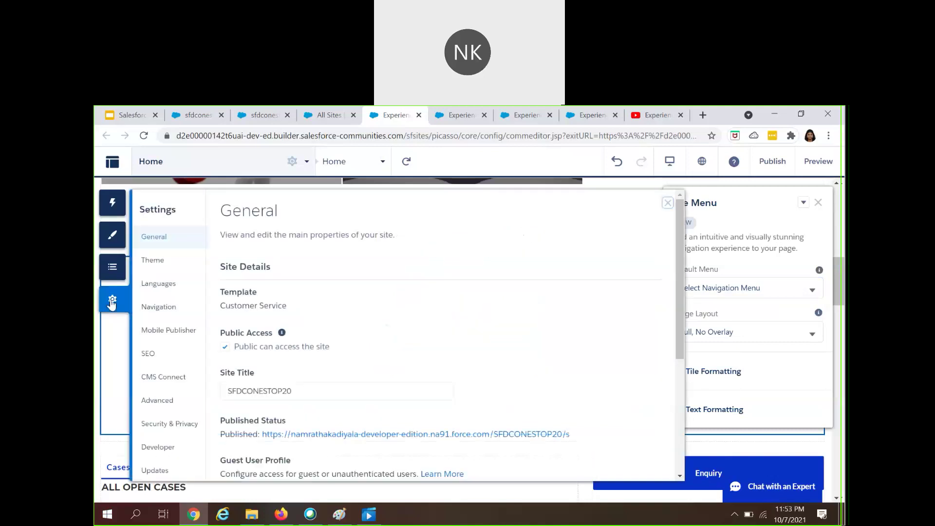
{"action": "left_click", "coordinate": [152, 264]}
{"action": "left_click", "coordinate": [155, 288]}
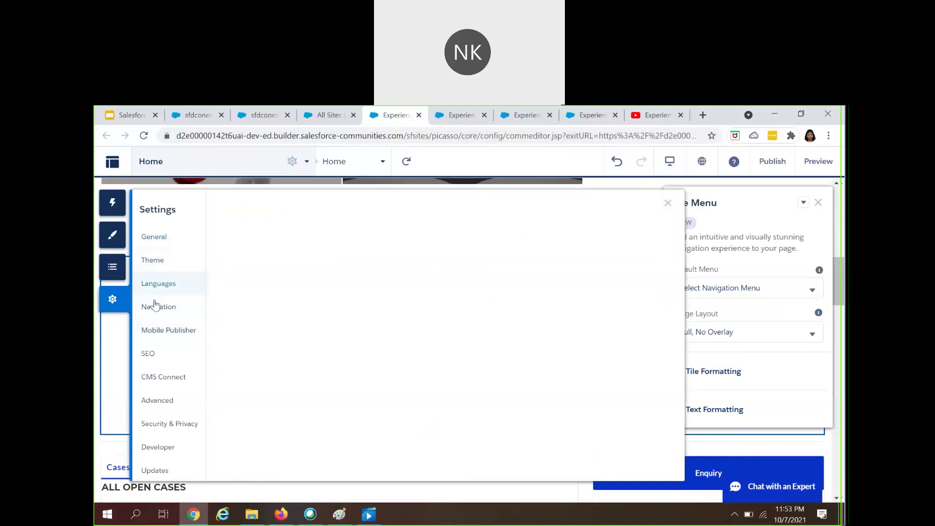
{"action": "left_click", "coordinate": [156, 311]}
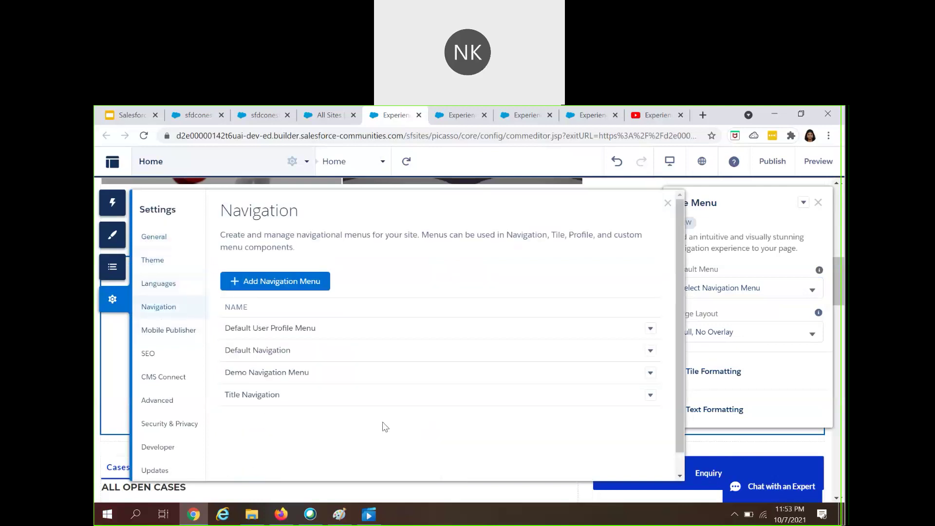
{"action": "left_click_drag", "start_coordinate": [226, 326], "coordinate": [447, 425]}
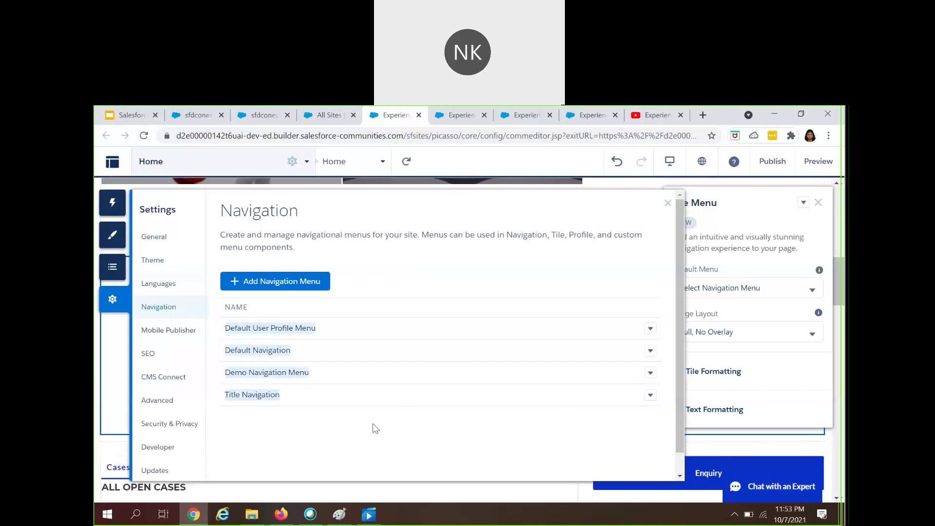
{"action": "left_click", "coordinate": [321, 439]}
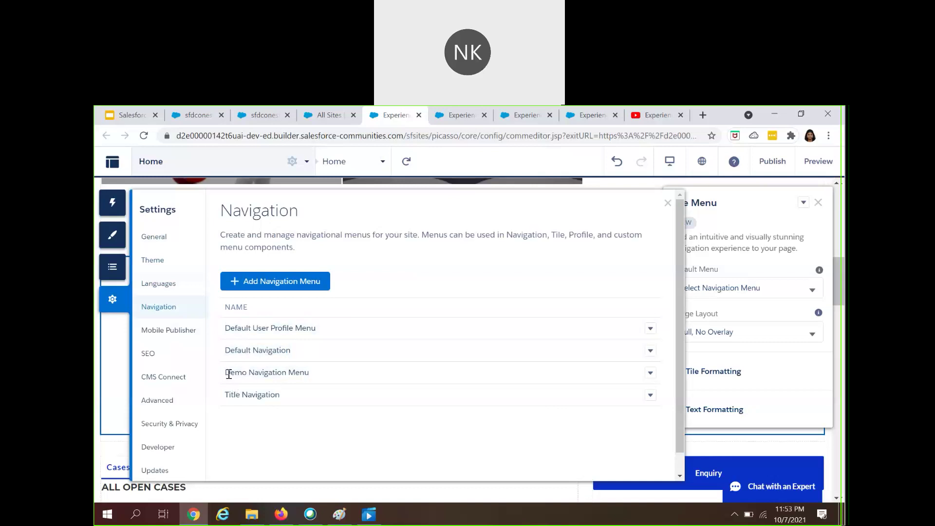
{"action": "left_click_drag", "start_coordinate": [227, 372], "coordinate": [320, 379]}
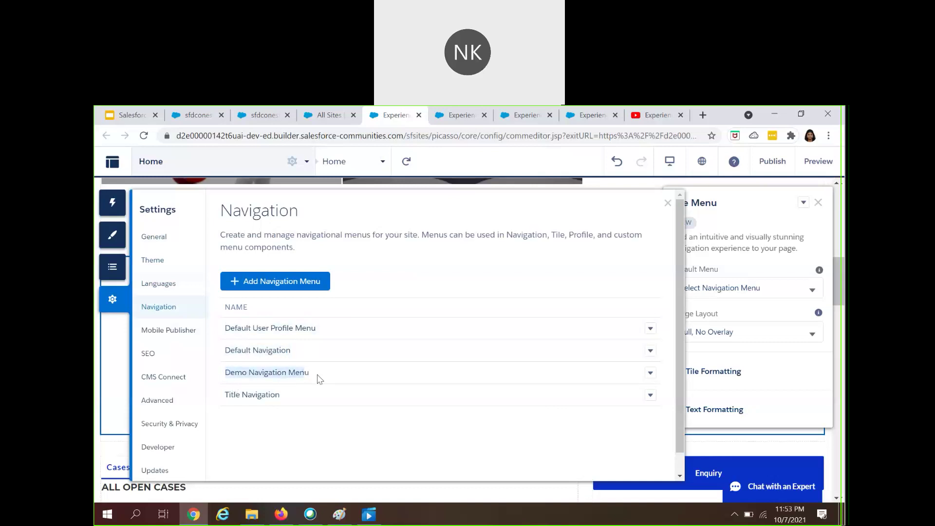
Step: Start a new navigation menu for the site and name it Demo
{"action": "left_click", "coordinate": [310, 287]}
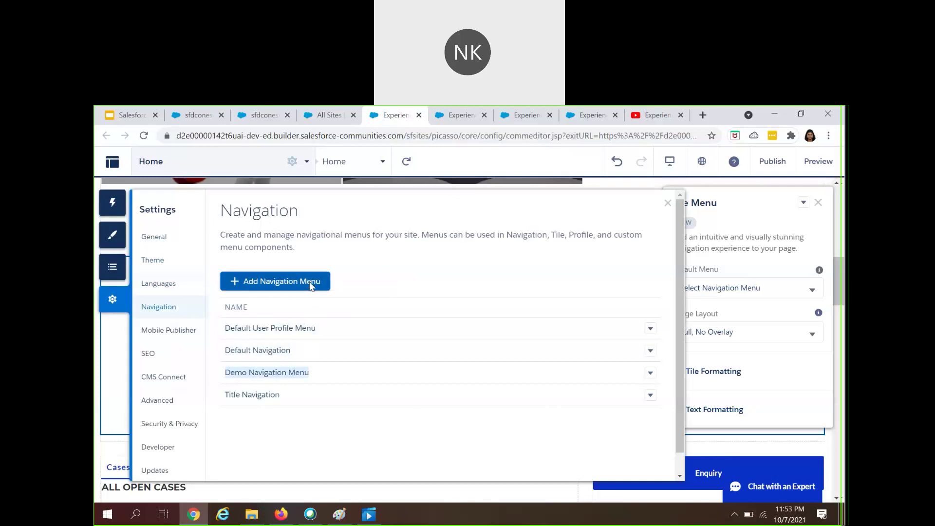
{"action": "left_click", "coordinate": [364, 245]}
{"action": "type", "text": "Demo"}
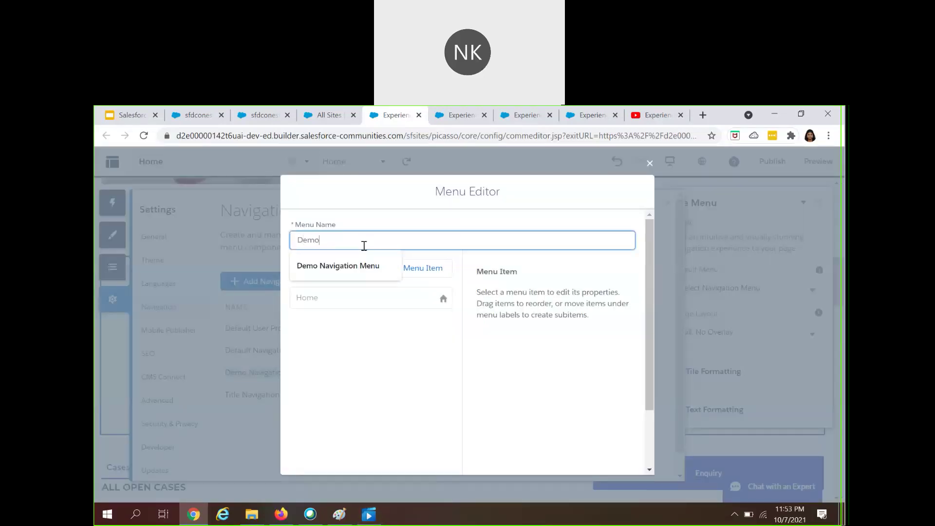
{"action": "left_click", "coordinate": [413, 385]}
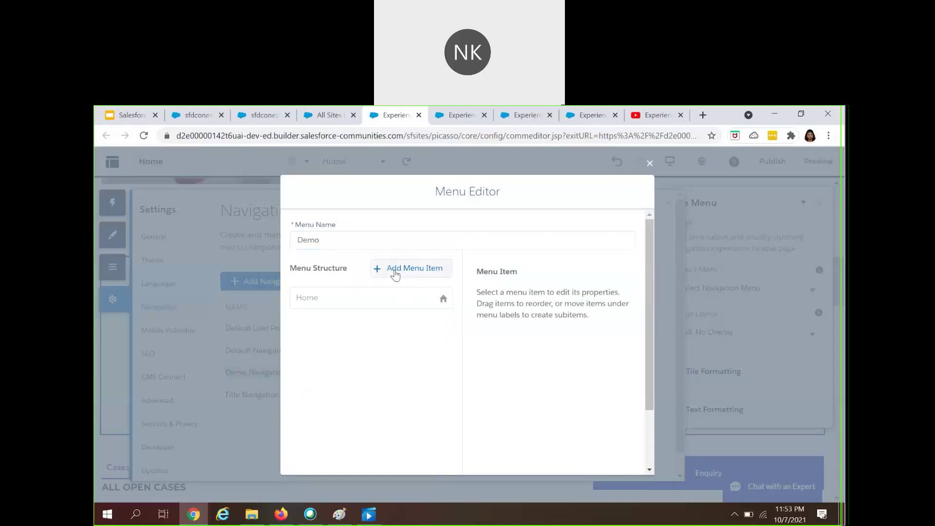
Step: Add a new menu item to the Demo navigation menu and review the item types available for it
{"action": "left_click", "coordinate": [396, 271]}
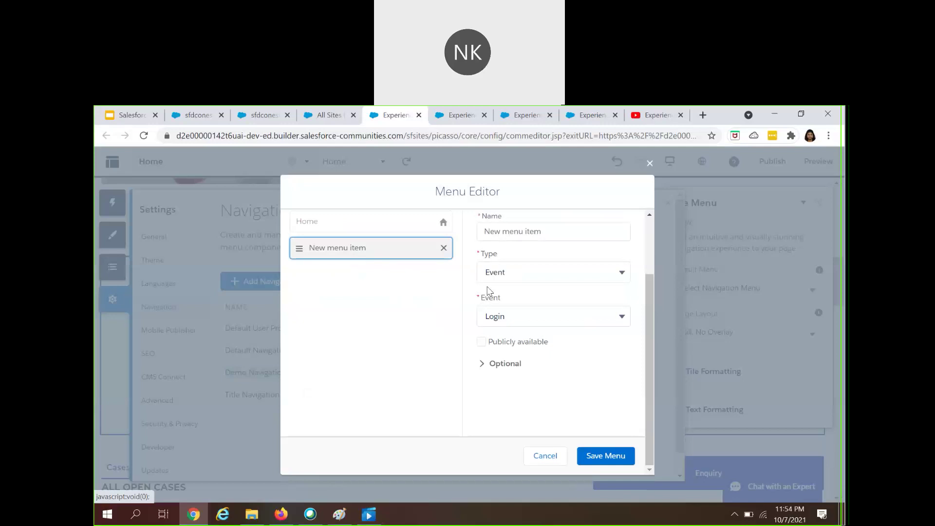
{"action": "left_click", "coordinate": [524, 272]}
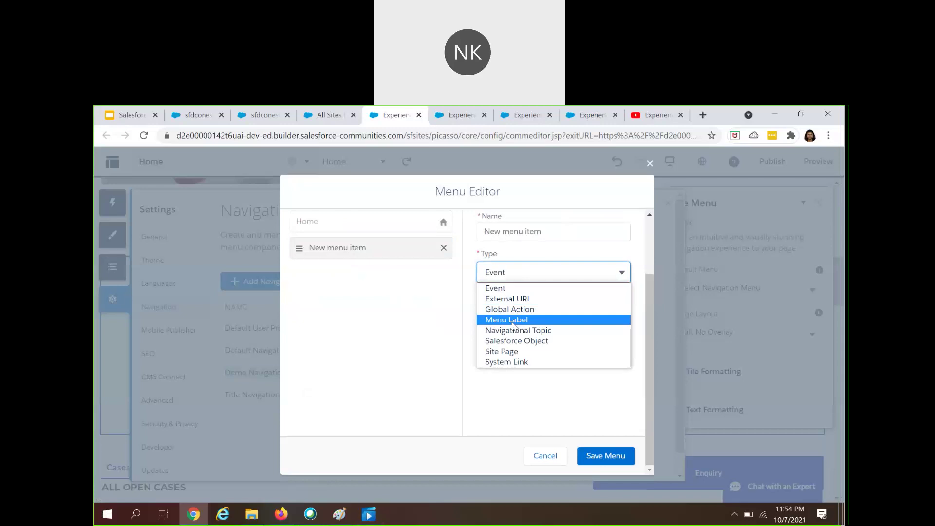
{"action": "left_click", "coordinate": [453, 328]}
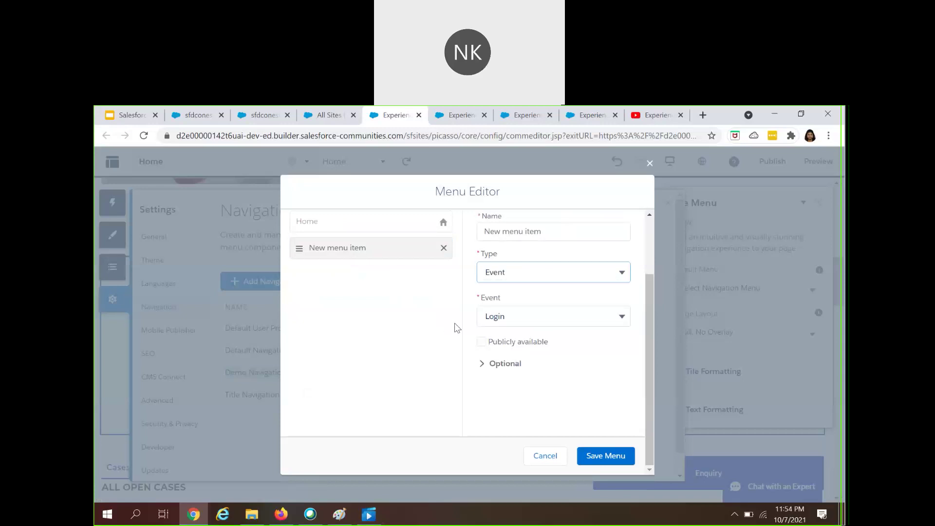
{"action": "left_click", "coordinate": [520, 277]}
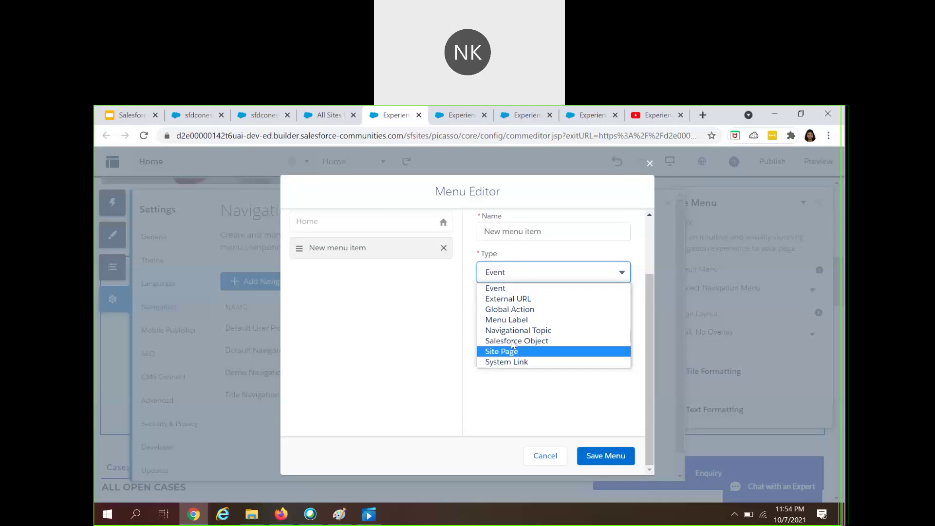
{"action": "left_click", "coordinate": [428, 325]}
Step: Name the new menu item Welcome and set its type to Site Page
{"action": "left_click", "coordinate": [546, 232]}
{"action": "left_click_drag", "start_coordinate": [553, 231], "coordinate": [484, 231]}
{"action": "type", "text": "Welcome"}
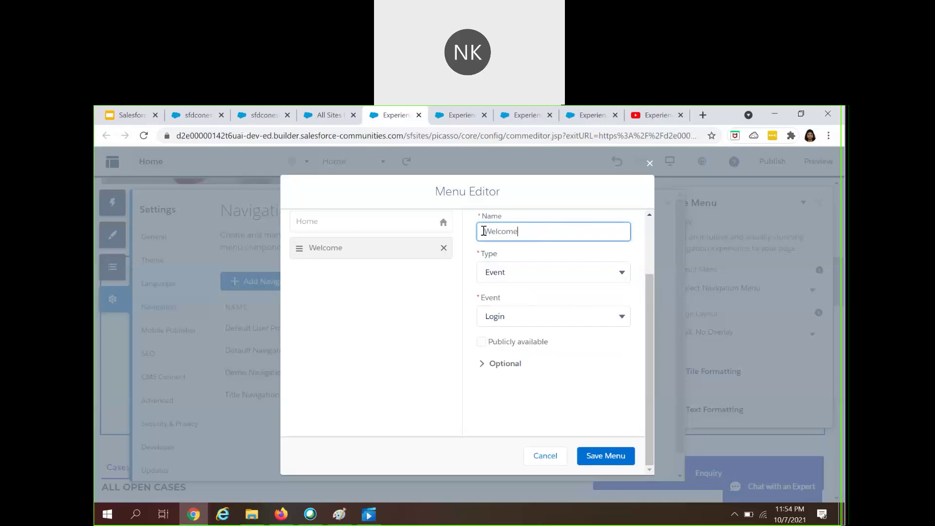
{"action": "key", "text": "Tab"}
{"action": "left_click", "coordinate": [510, 278]}
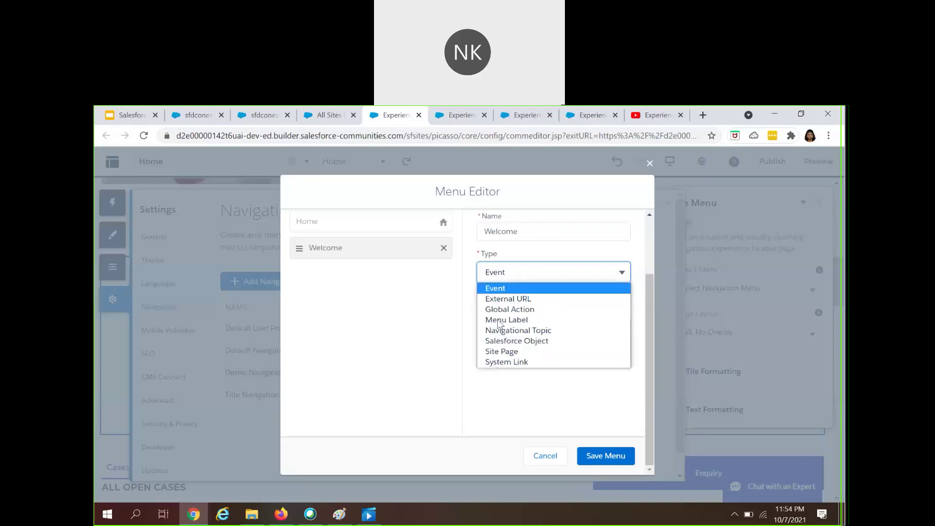
{"action": "left_click", "coordinate": [495, 354]}
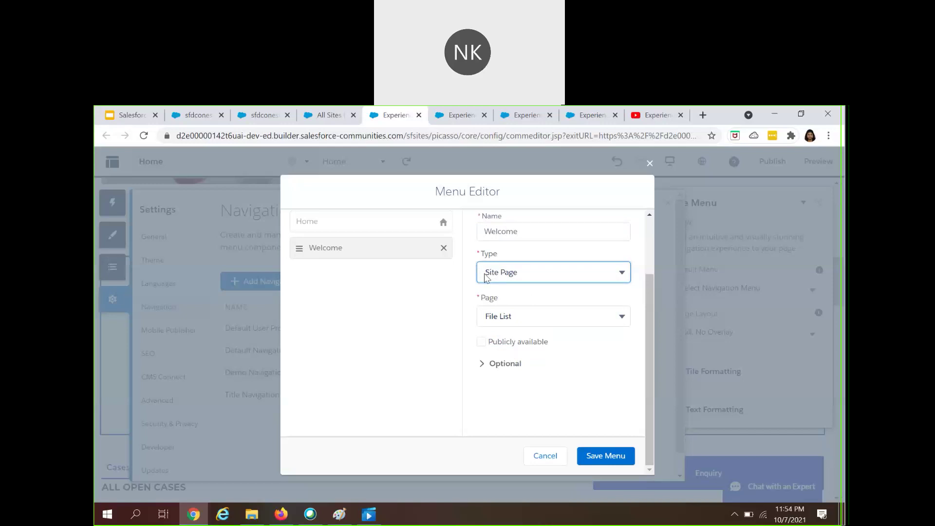
Step: Link the Welcome menu item to the Welcome Page, save the Demo menu and close the site settings
{"action": "left_click", "coordinate": [509, 319]}
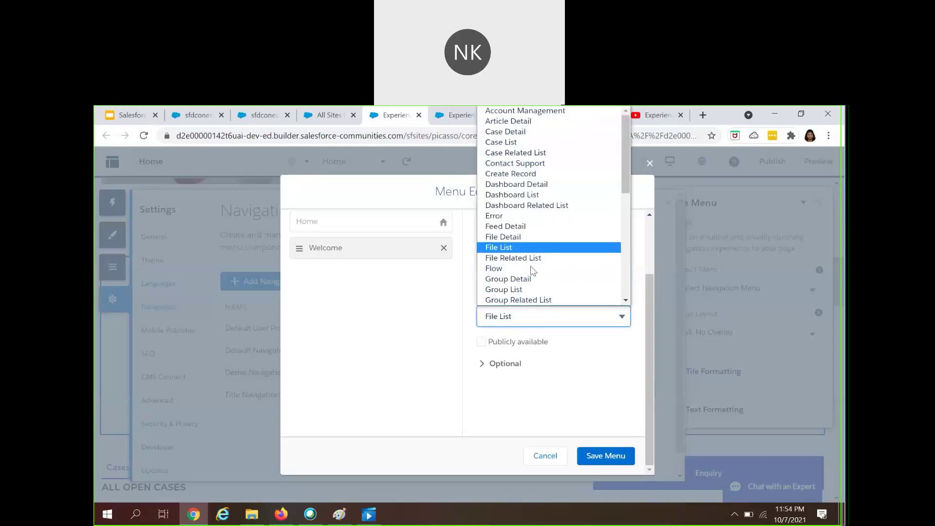
{"action": "scroll", "coordinate": [532, 271], "scroll_direction": "down", "scroll_amount": 5}
{"action": "left_click", "coordinate": [515, 292]}
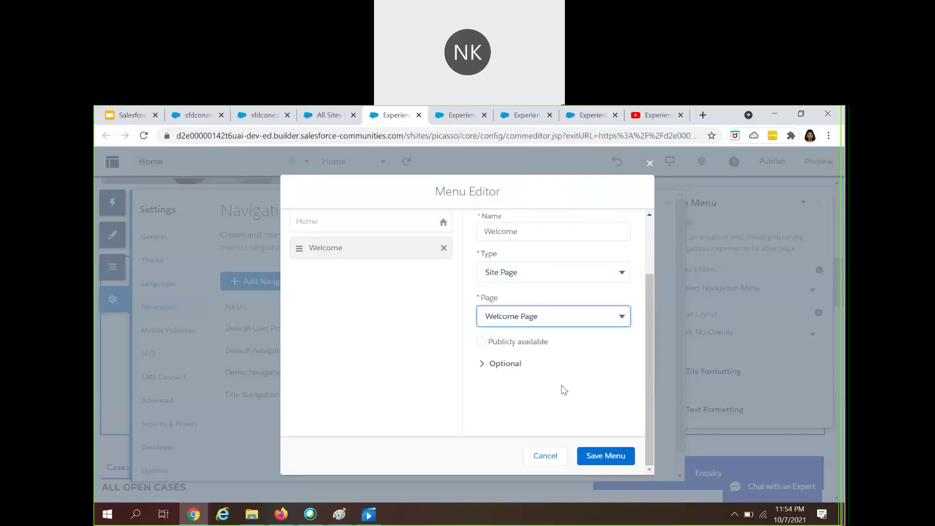
{"action": "left_click", "coordinate": [595, 461]}
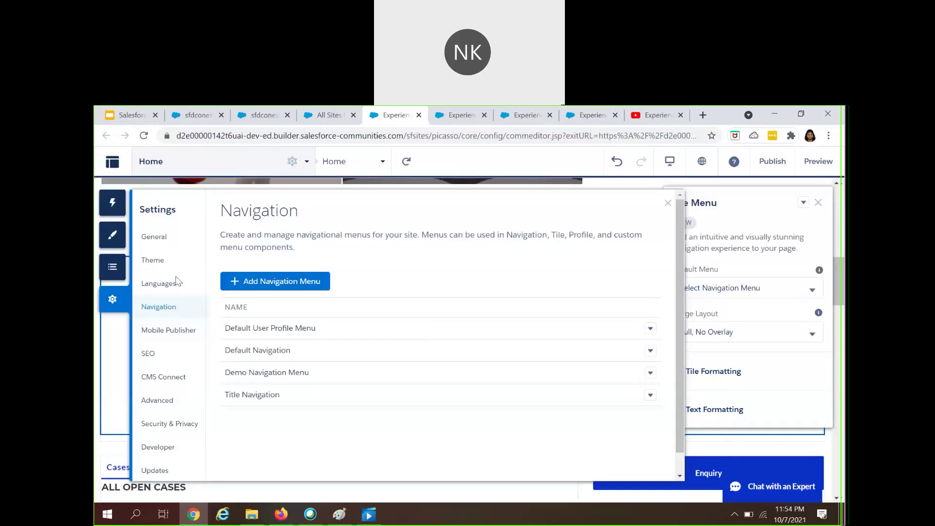
{"action": "left_click", "coordinate": [668, 204]}
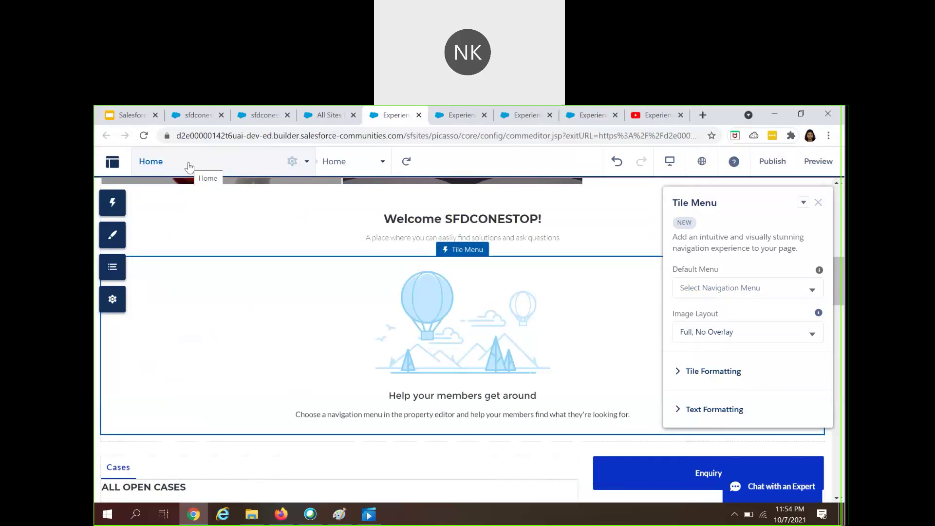
Step: Start a new standard page for the site using the 1 full-width column layout
{"action": "left_click", "coordinate": [239, 165]}
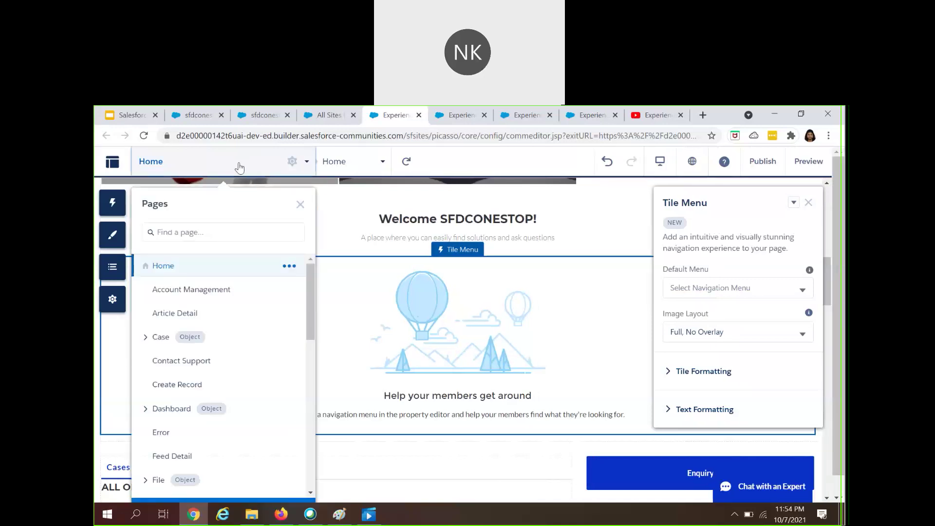
{"action": "scroll", "coordinate": [225, 407], "scroll_direction": "down", "scroll_amount": 10}
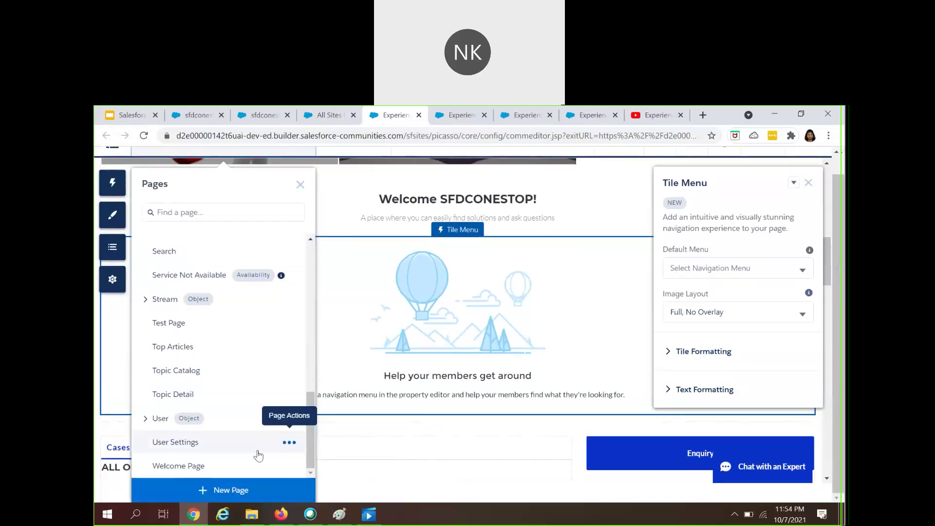
{"action": "left_click", "coordinate": [225, 492]}
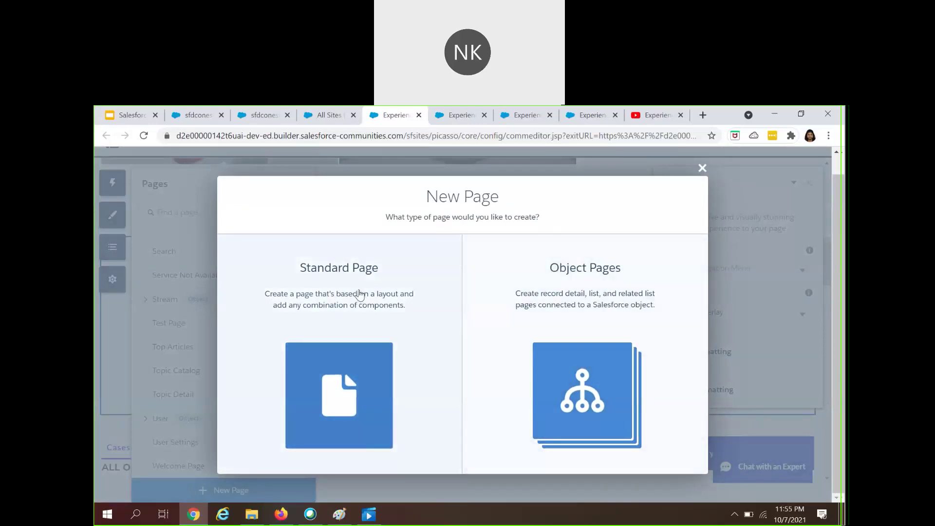
{"action": "left_click", "coordinate": [359, 297]}
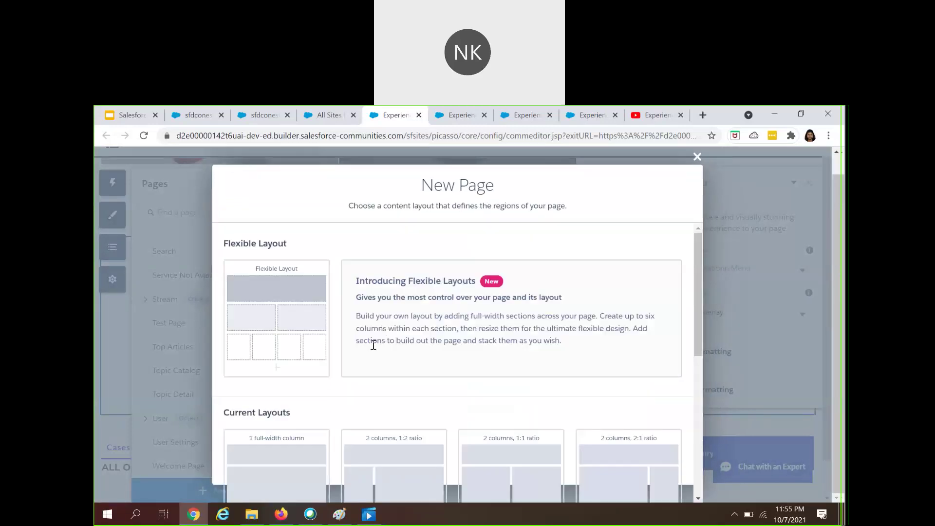
{"action": "scroll", "coordinate": [427, 394], "scroll_direction": "down", "scroll_amount": 6}
{"action": "scroll", "coordinate": [295, 386], "scroll_direction": "up", "scroll_amount": 3}
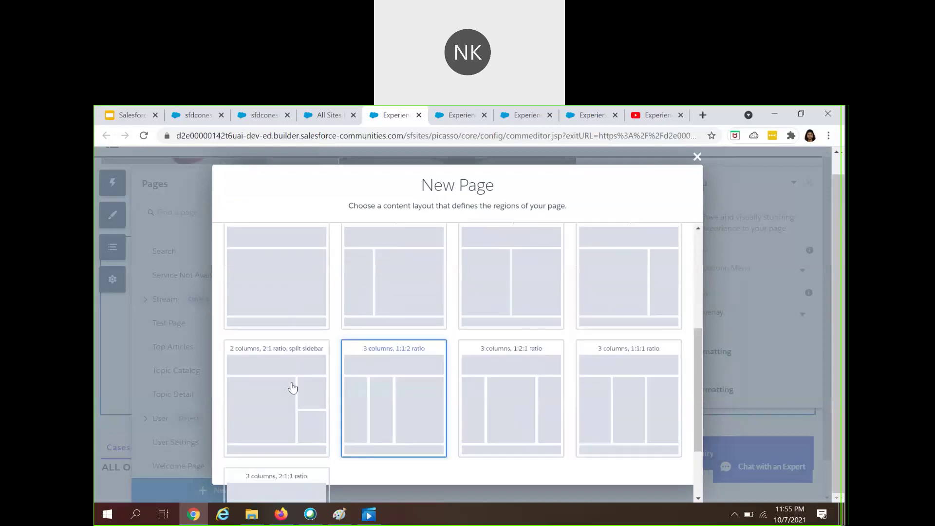
{"action": "scroll", "coordinate": [662, 408], "scroll_direction": "down", "scroll_amount": 3}
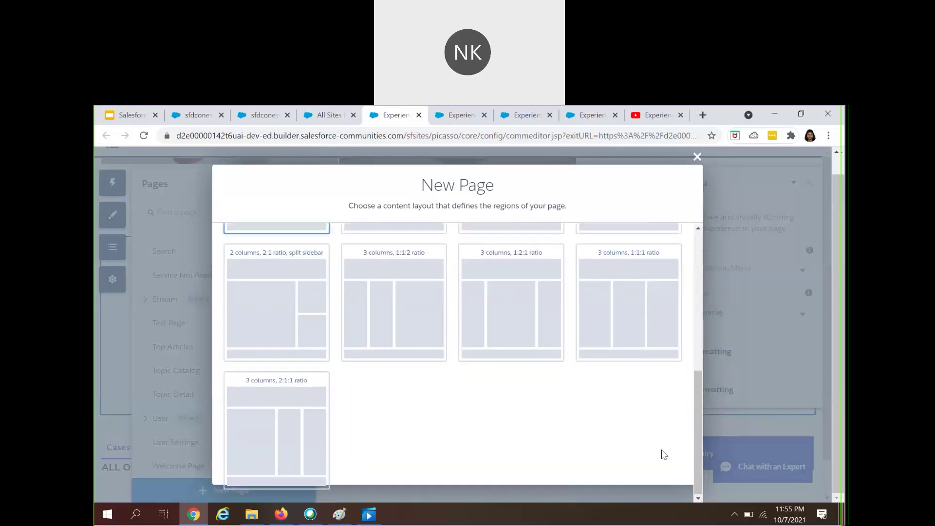
{"action": "scroll", "coordinate": [659, 453], "scroll_direction": "down", "scroll_amount": 1}
{"action": "left_click", "coordinate": [676, 485]}
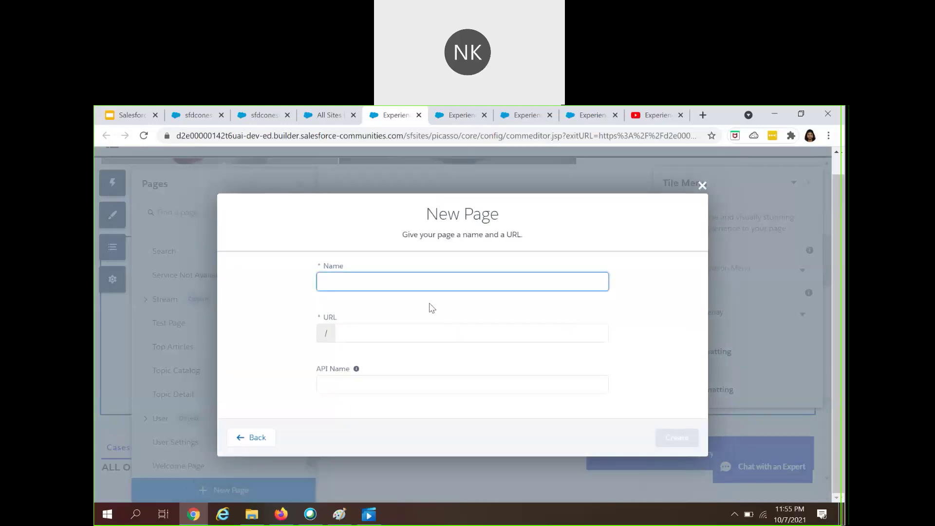
Step: Create the page with the name Welcome, the URL welcome and the API name Welcome
{"action": "type", "text": "Welcome"}
{"action": "key", "text": "Tab"}
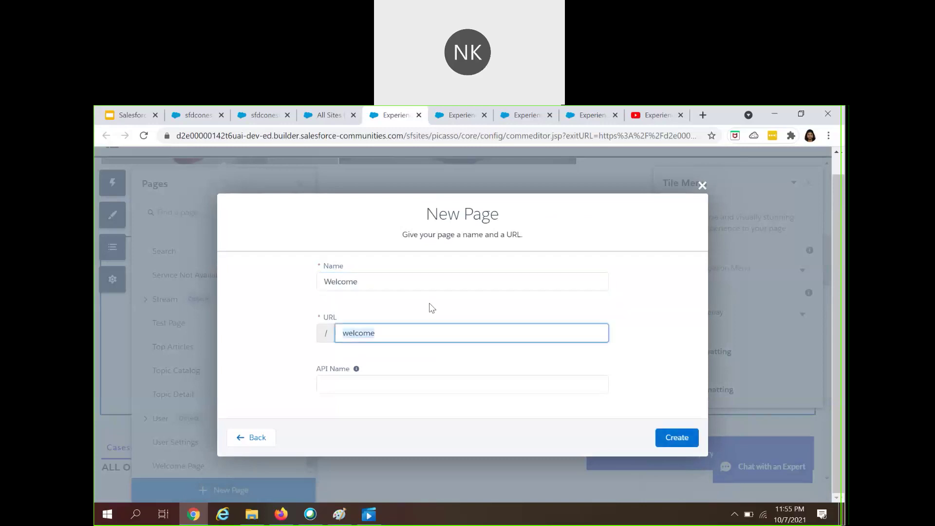
{"action": "key", "text": "Tab"}
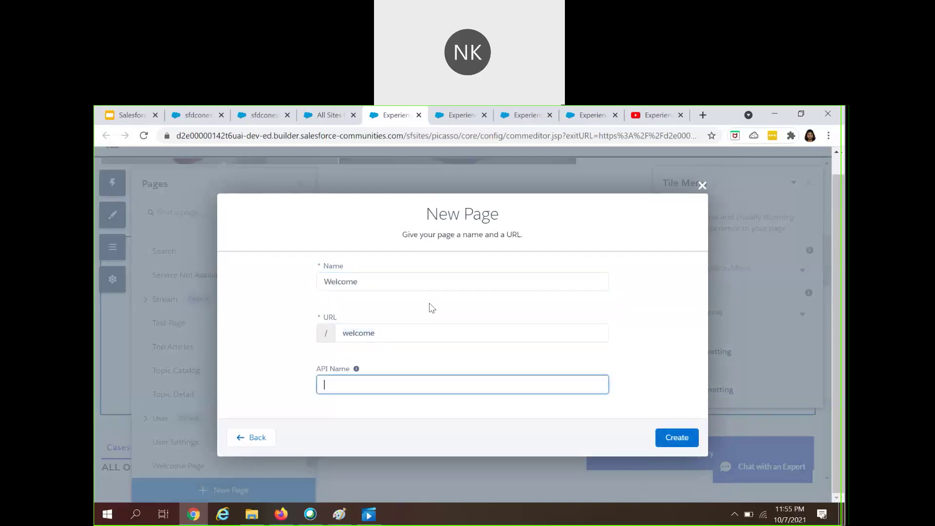
{"action": "type", "text": "Welcome"}
{"action": "left_click", "coordinate": [663, 441]}
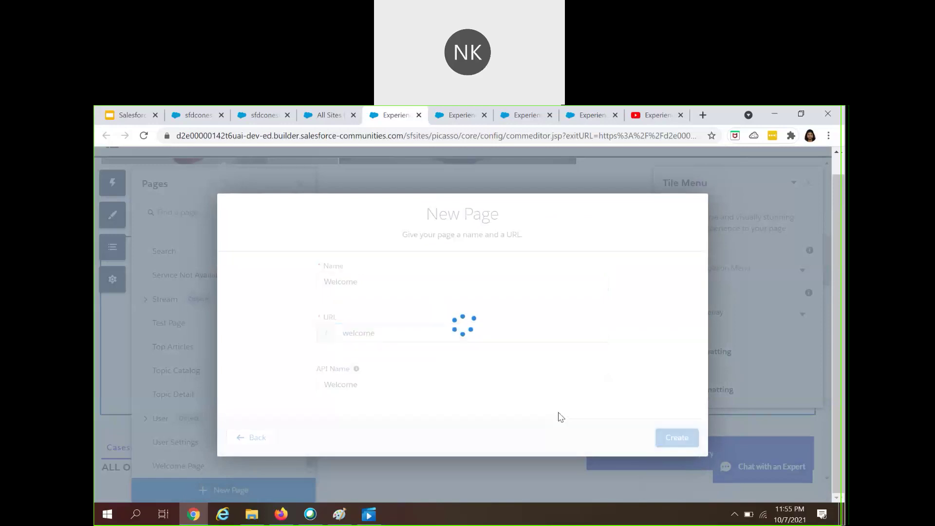
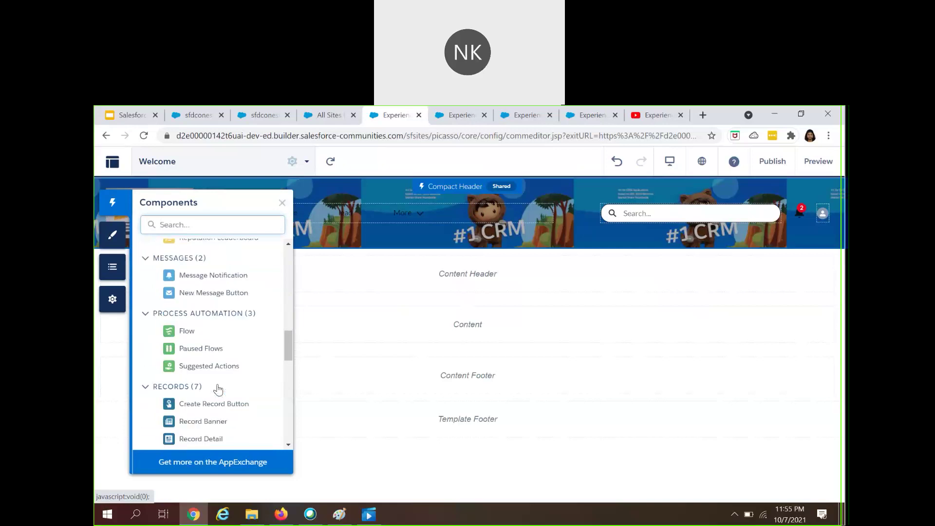
Step: Find the Rich Content Editor component and place it in the Content Header region of the Welcome page
{"action": "scroll", "coordinate": [218, 388], "scroll_direction": "down", "scroll_amount": 2}
{"action": "scroll", "coordinate": [218, 389], "scroll_direction": "down", "scroll_amount": 7}
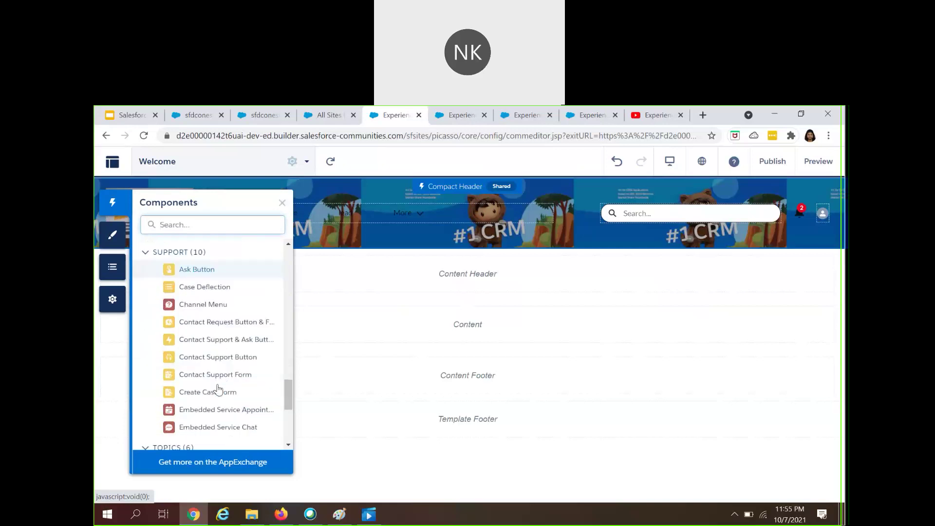
{"action": "scroll", "coordinate": [217, 388], "scroll_direction": "up", "scroll_amount": 15}
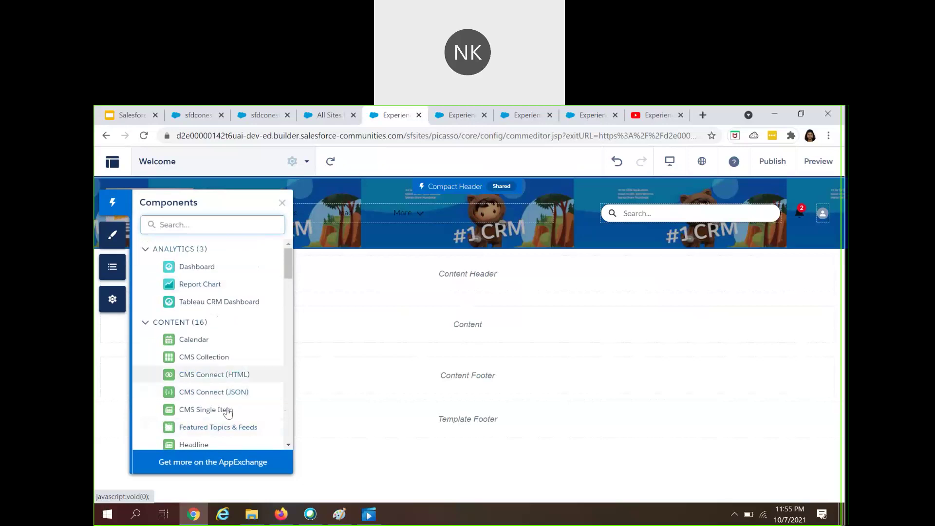
{"action": "scroll", "coordinate": [224, 411], "scroll_direction": "down", "scroll_amount": 4}
{"action": "left_click_drag", "start_coordinate": [224, 399], "coordinate": [474, 277]}
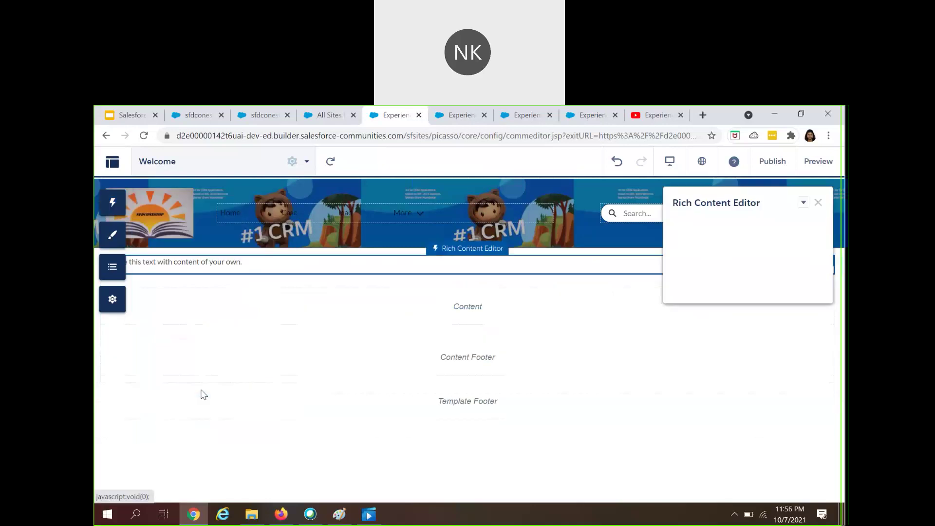
Step: Replace the Rich Content Editor's placeholder text with "Welcome to our SFDCONESTOP Channel"
{"action": "left_click", "coordinate": [723, 263]}
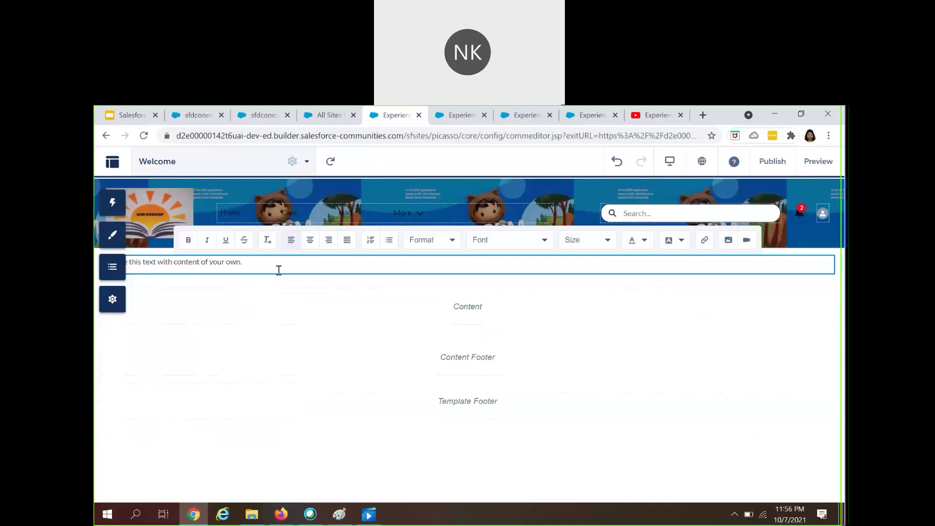
{"action": "key", "text": "ctrl+a"}
{"action": "key", "text": "BackSpace"}
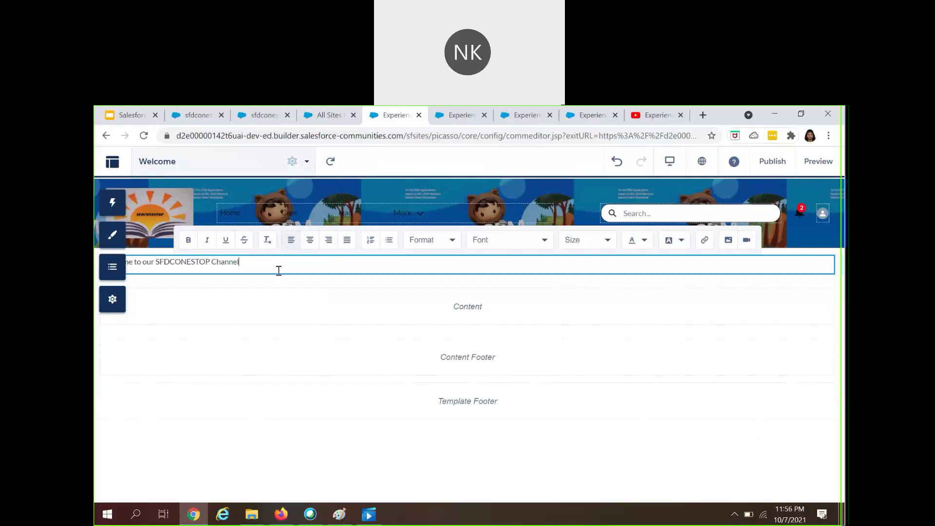
Step: Center the whole welcome text and set its font size to 36px
{"action": "key", "text": "ctrl+a"}
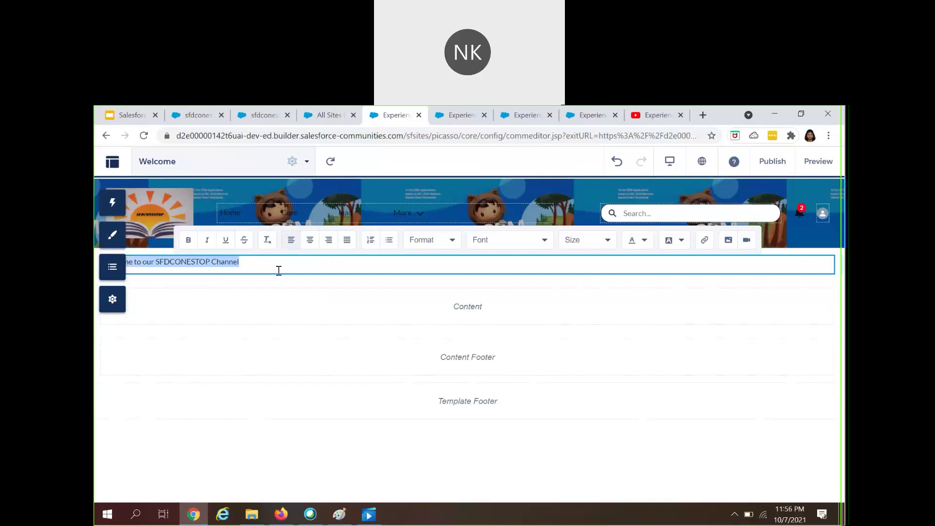
{"action": "left_click", "coordinate": [310, 243]}
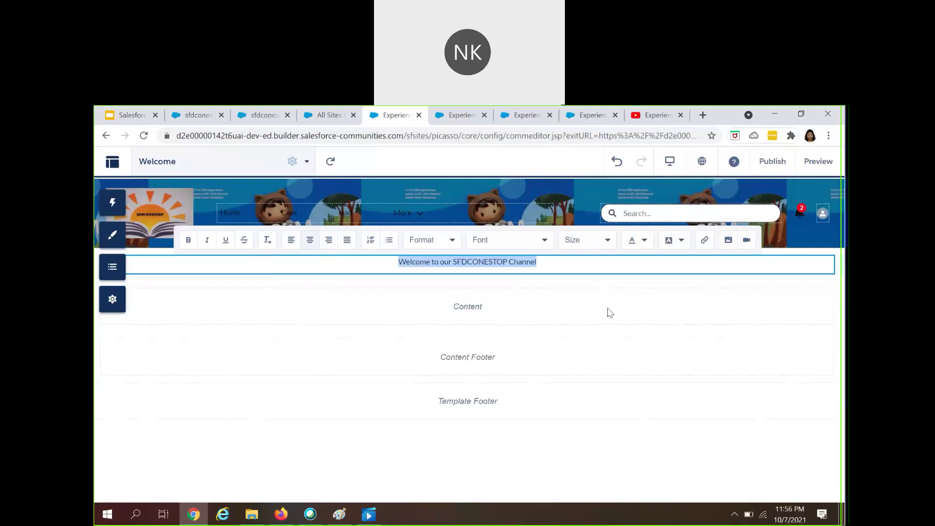
{"action": "left_click", "coordinate": [604, 240]}
{"action": "scroll", "coordinate": [601, 370], "scroll_direction": "down", "scroll_amount": 5}
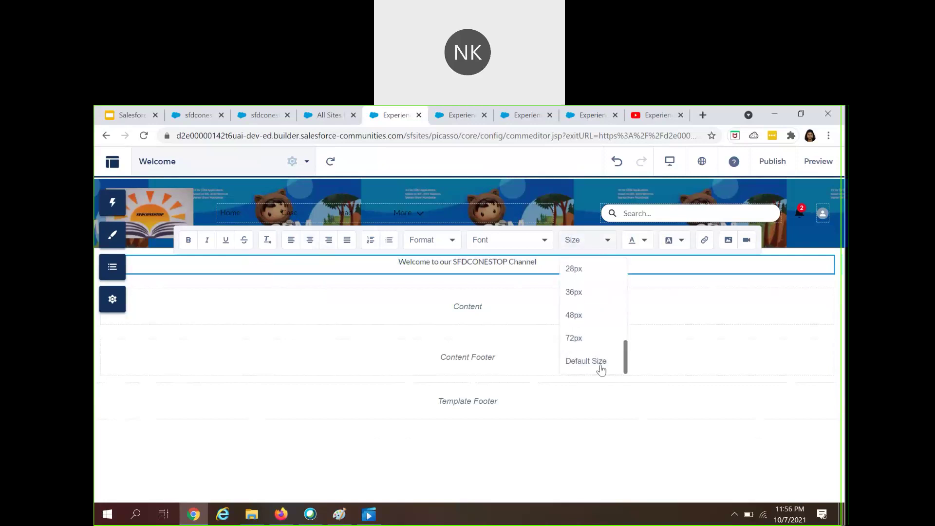
{"action": "left_click", "coordinate": [578, 292]}
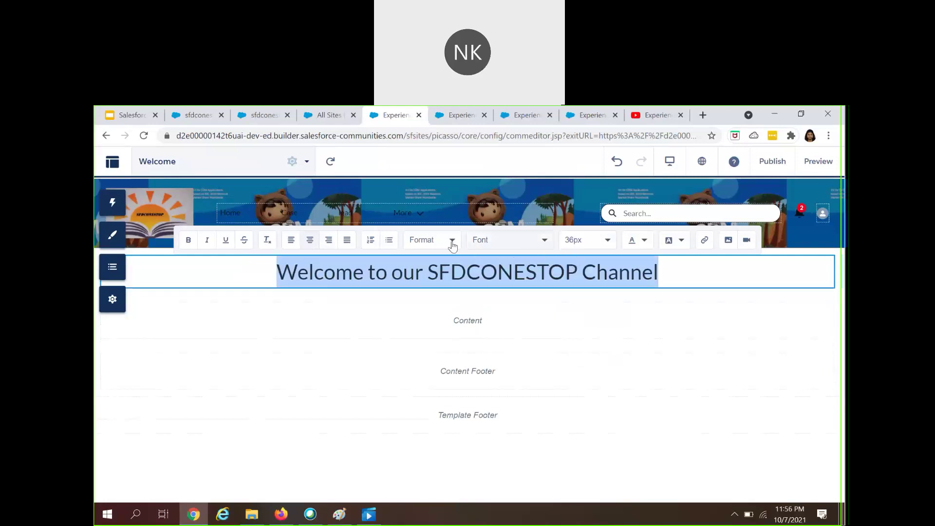
Step: Color the welcome text light red and make it italic and bold
{"action": "left_click", "coordinate": [632, 242]}
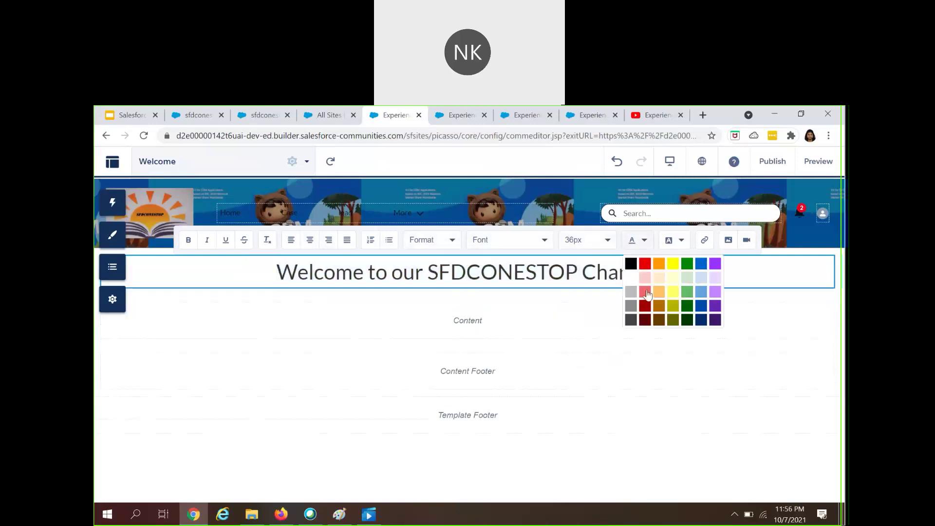
{"action": "left_click", "coordinate": [649, 295]}
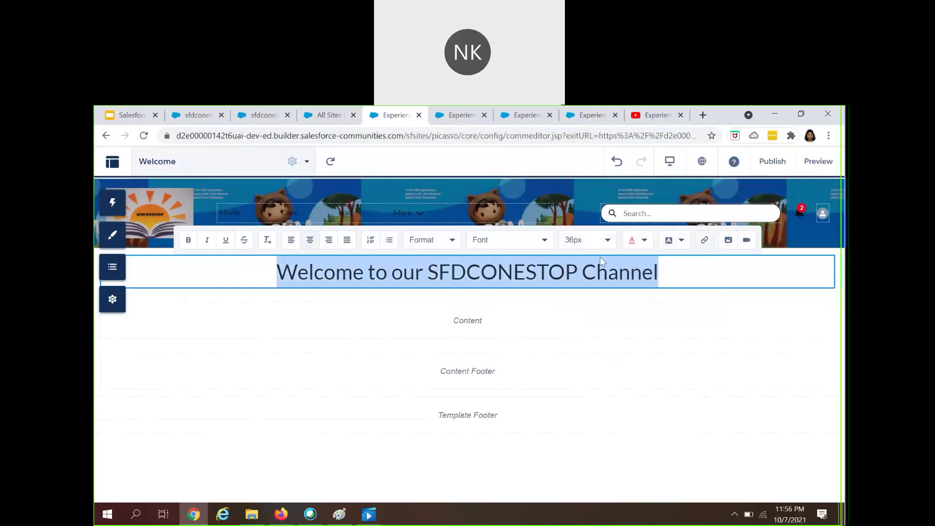
{"action": "left_click", "coordinate": [207, 241]}
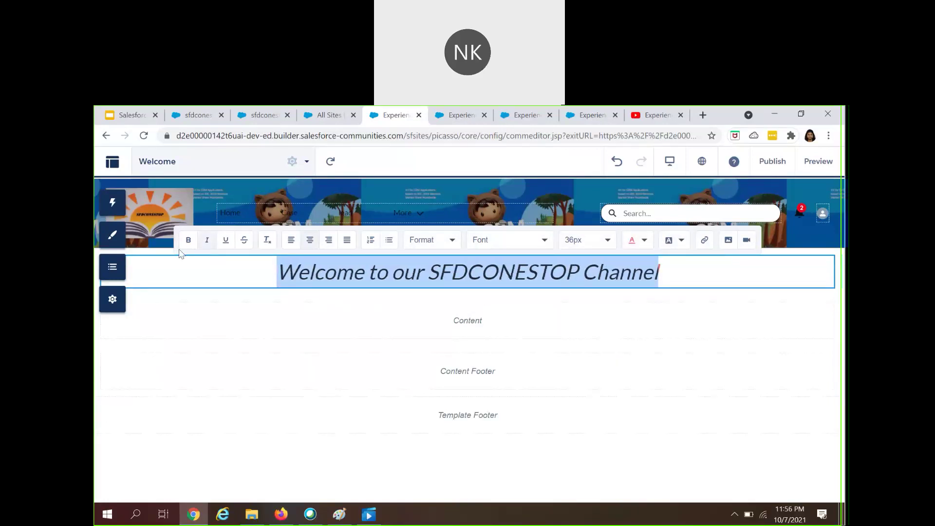
{"action": "left_click", "coordinate": [186, 244]}
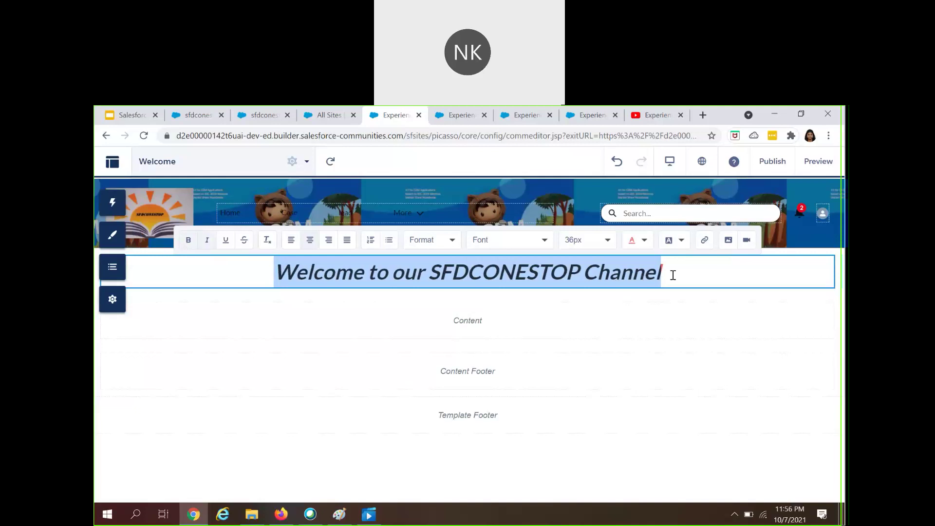
Step: Add a Flow component to the Content region of the Welcome page and set its flow to Basic Flow
{"action": "left_click", "coordinate": [735, 324]}
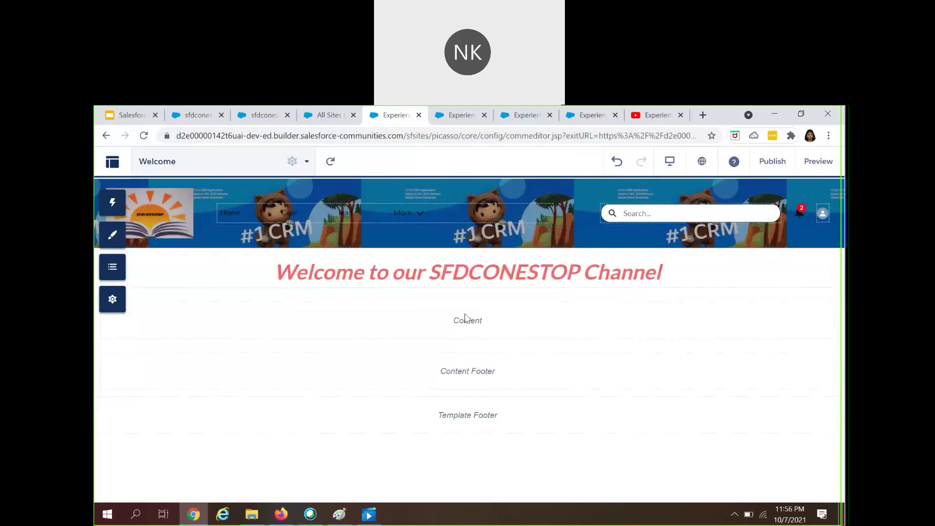
{"action": "left_click", "coordinate": [113, 203]}
{"action": "left_click", "coordinate": [200, 225]}
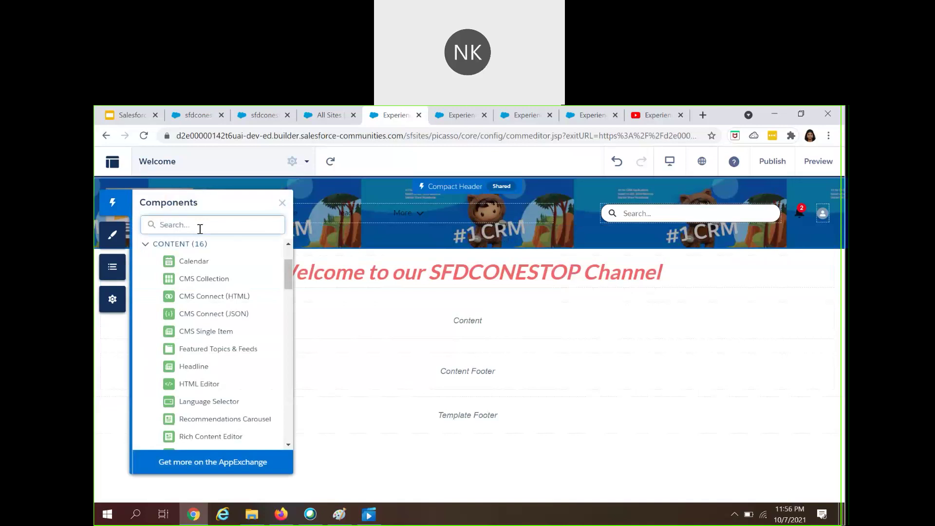
{"action": "type", "text": "flo"}
{"action": "left_click_drag", "start_coordinate": [201, 366], "coordinate": [431, 318]}
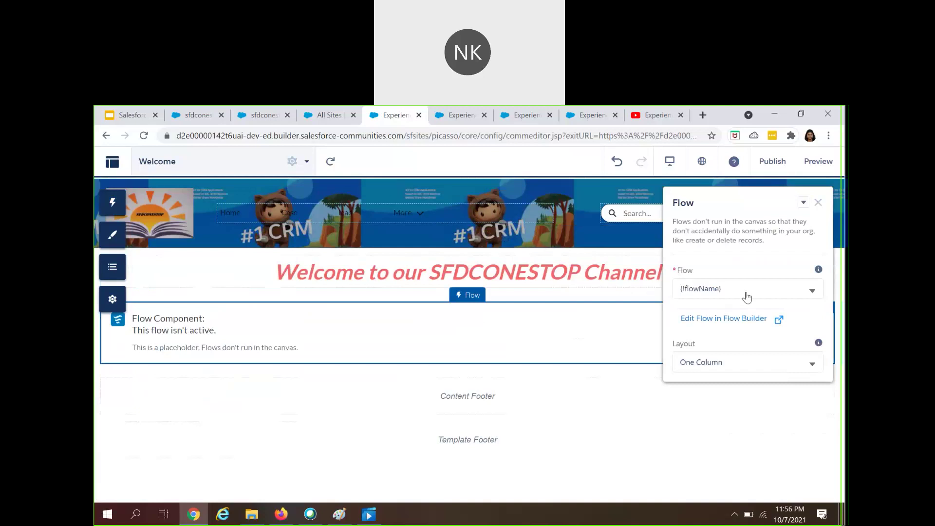
{"action": "left_click", "coordinate": [747, 297]}
{"action": "left_click", "coordinate": [716, 329]}
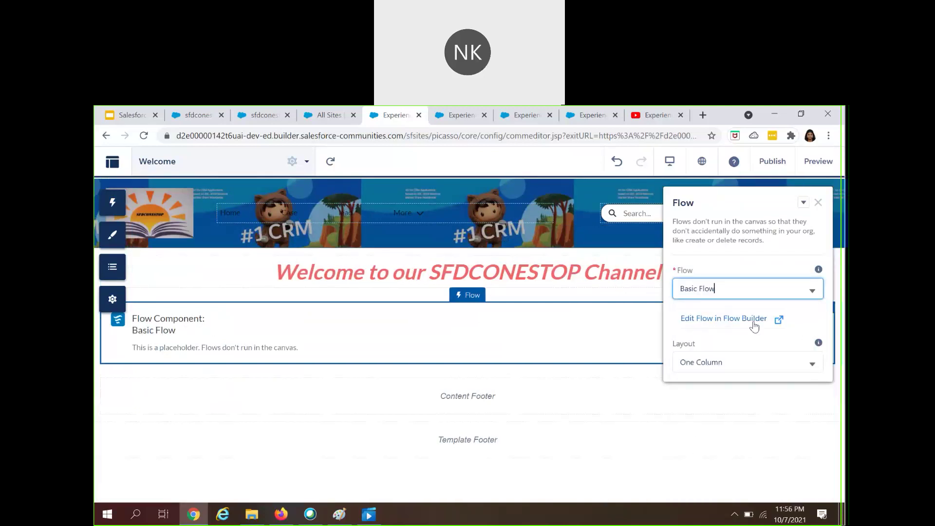
{"action": "left_click", "coordinate": [818, 202]}
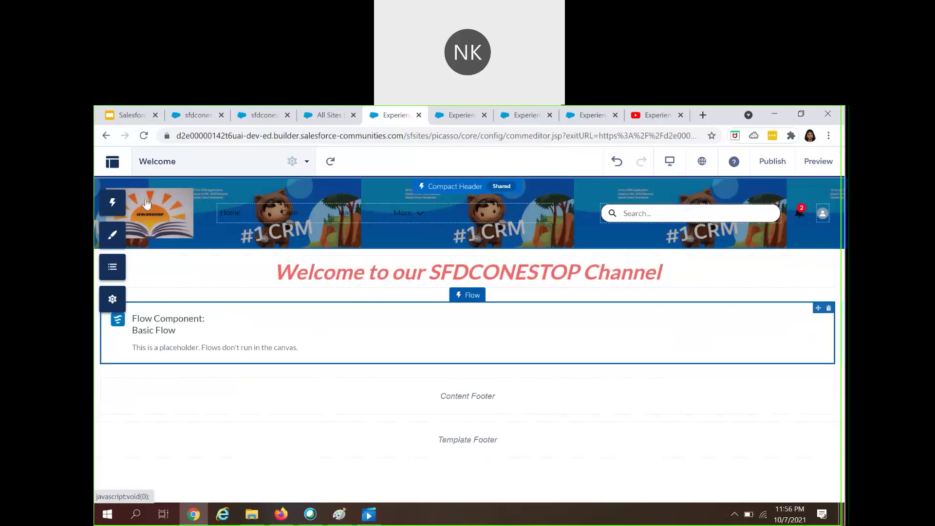
Step: Edit the Demo navigation menu in the site's settings so that its Welcome item points to the Welcome site page
{"action": "left_click", "coordinate": [292, 162]}
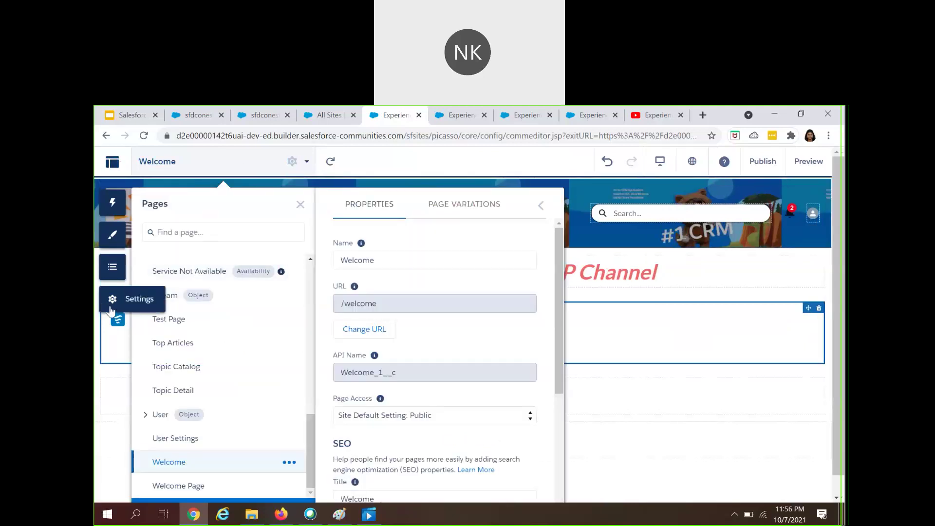
{"action": "left_click", "coordinate": [103, 302]}
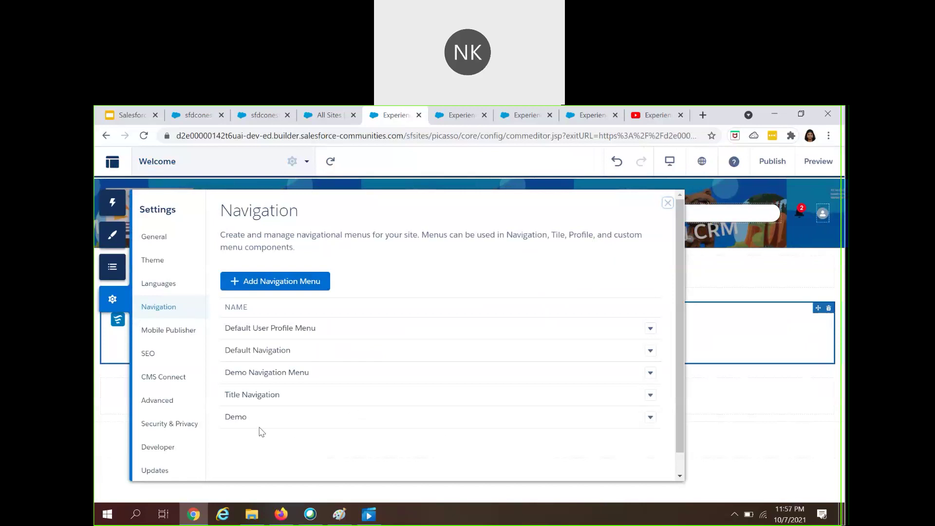
{"action": "left_click", "coordinate": [650, 417]}
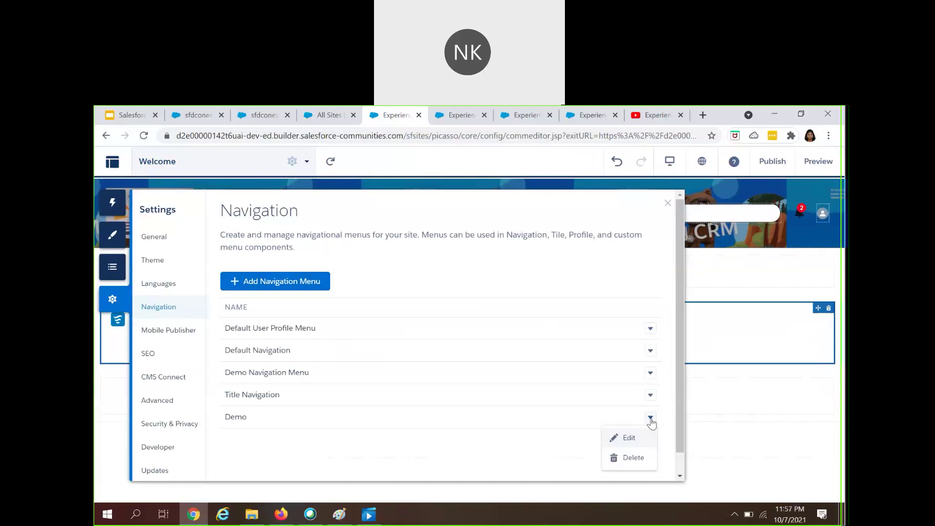
{"action": "left_click", "coordinate": [627, 439]}
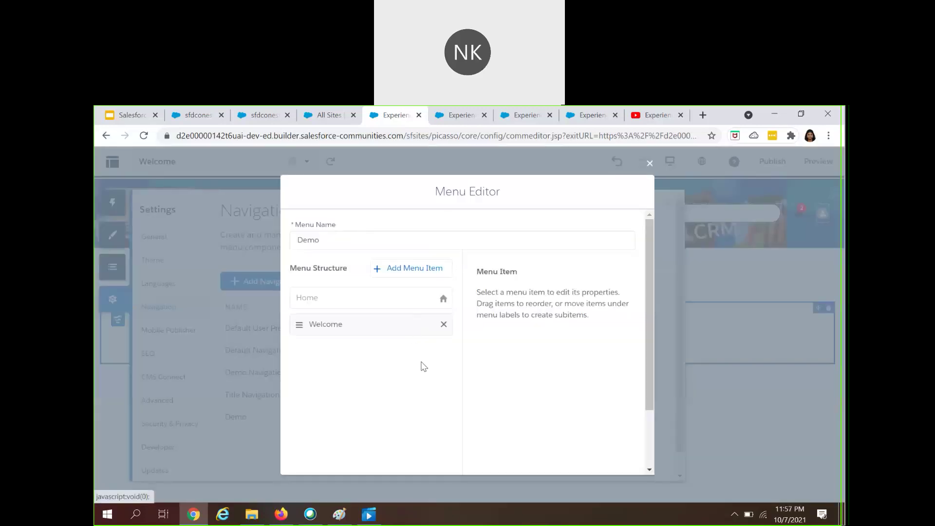
{"action": "left_click", "coordinate": [395, 324]}
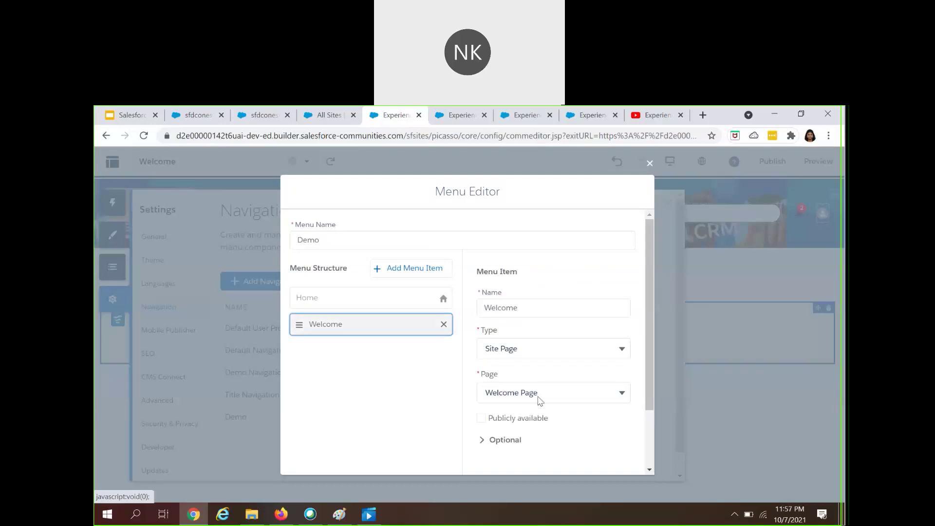
{"action": "left_click", "coordinate": [558, 398]}
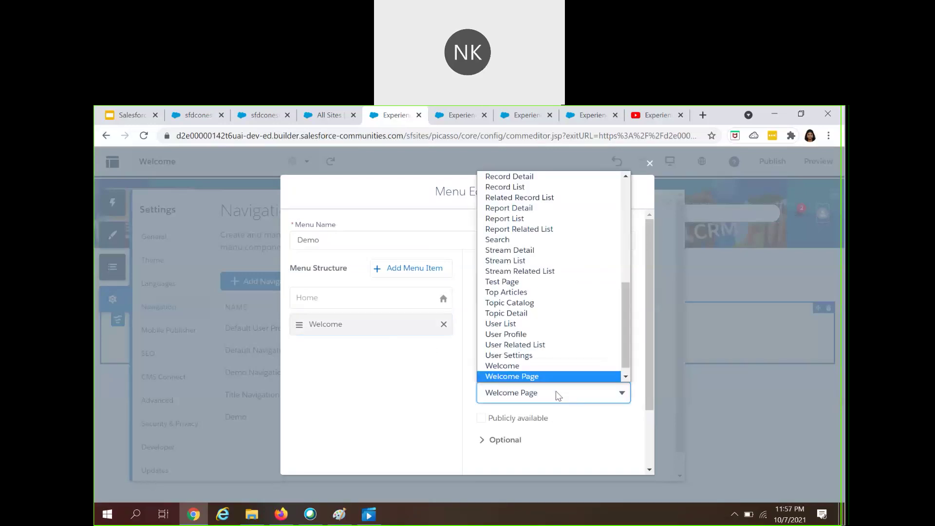
{"action": "scroll", "coordinate": [552, 372], "scroll_direction": "down", "scroll_amount": 1}
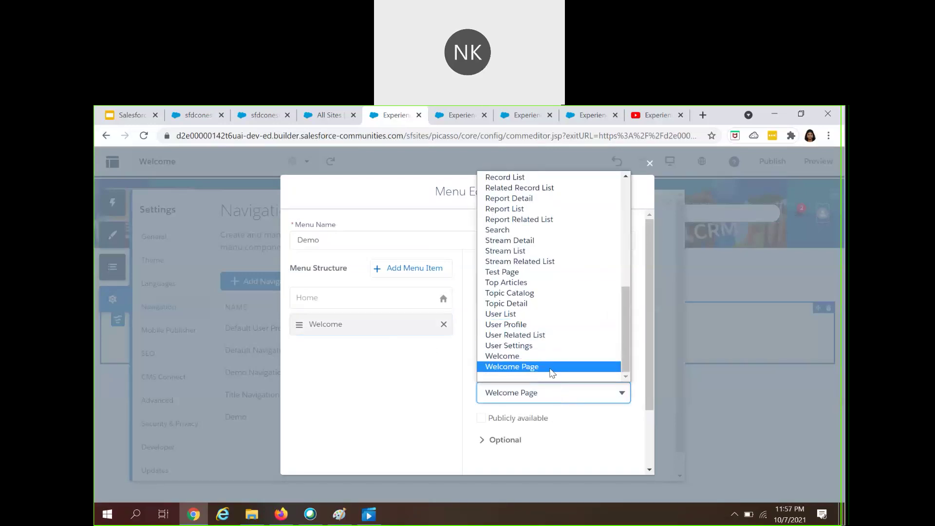
{"action": "scroll", "coordinate": [552, 372], "scroll_direction": "up", "scroll_amount": 5}
{"action": "scroll", "coordinate": [552, 372], "scroll_direction": "down", "scroll_amount": 5}
{"action": "scroll", "coordinate": [590, 282], "scroll_direction": "up", "scroll_amount": 1}
{"action": "scroll", "coordinate": [553, 309], "scroll_direction": "down", "scroll_amount": 1}
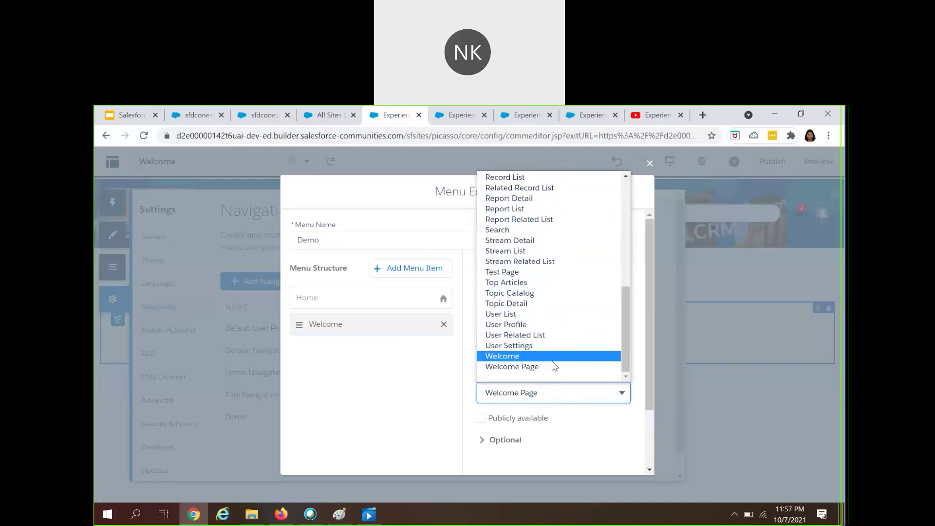
{"action": "left_click", "coordinate": [554, 365]}
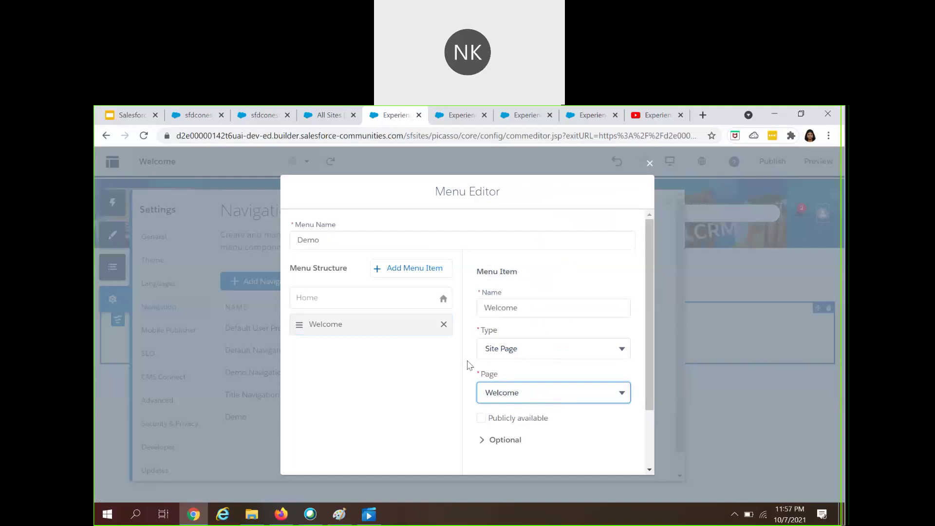
Step: Confirm Welcome as the target page of the menu item and save the Demo menu
{"action": "left_click", "coordinate": [569, 401]}
{"action": "scroll", "coordinate": [549, 375], "scroll_direction": "down", "scroll_amount": 1}
{"action": "left_click", "coordinate": [538, 358]}
{"action": "scroll", "coordinate": [557, 468], "scroll_direction": "down", "scroll_amount": 2}
{"action": "left_click", "coordinate": [607, 458]}
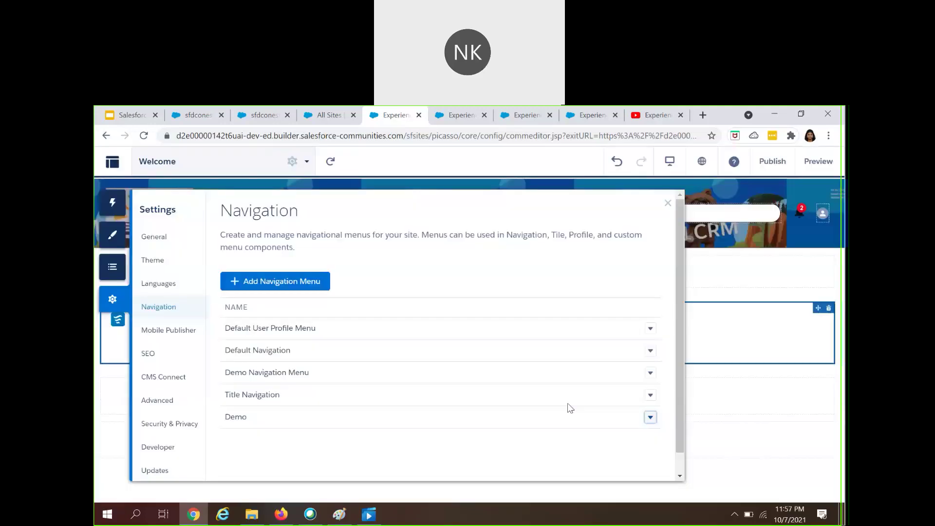
Step: Return to the Home page and set the Tile Menu component's default menu to Demo
{"action": "left_click", "coordinate": [669, 205]}
{"action": "left_click", "coordinate": [185, 161]}
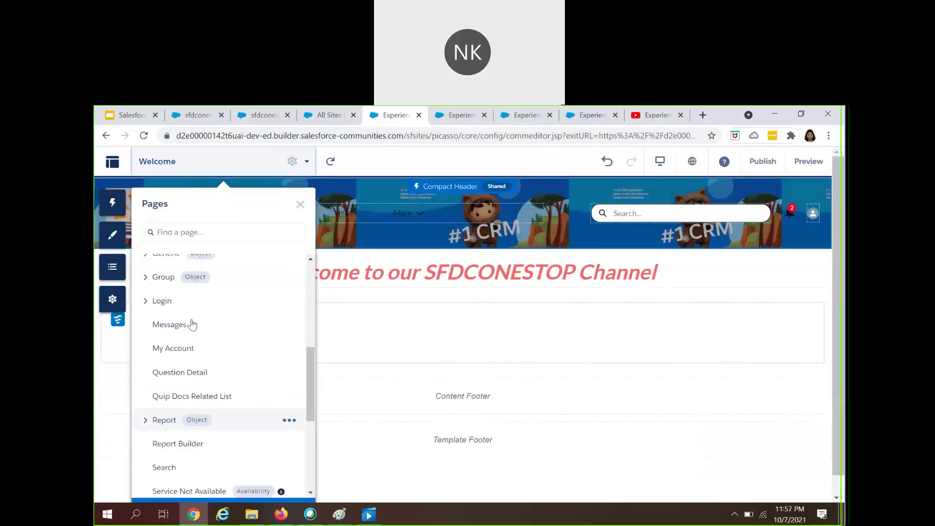
{"action": "left_click", "coordinate": [203, 266]}
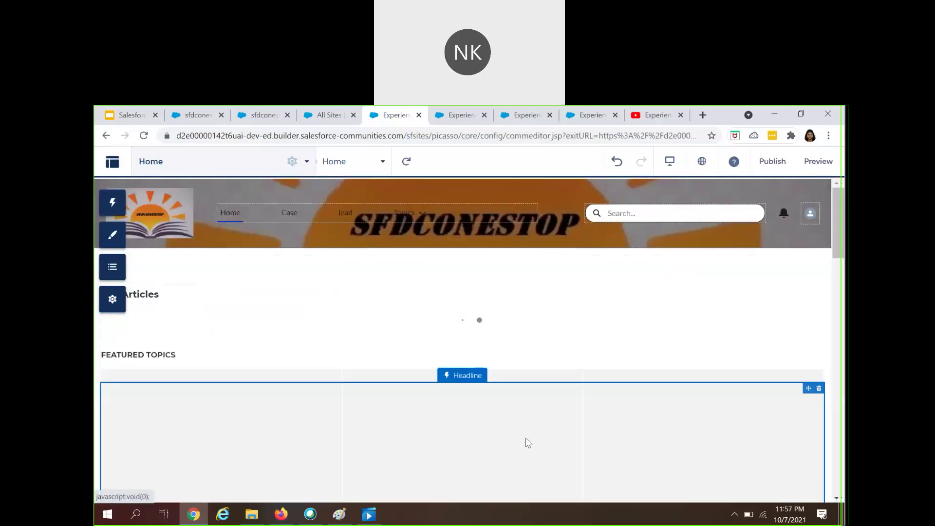
{"action": "scroll", "coordinate": [499, 434], "scroll_direction": "down", "scroll_amount": 6}
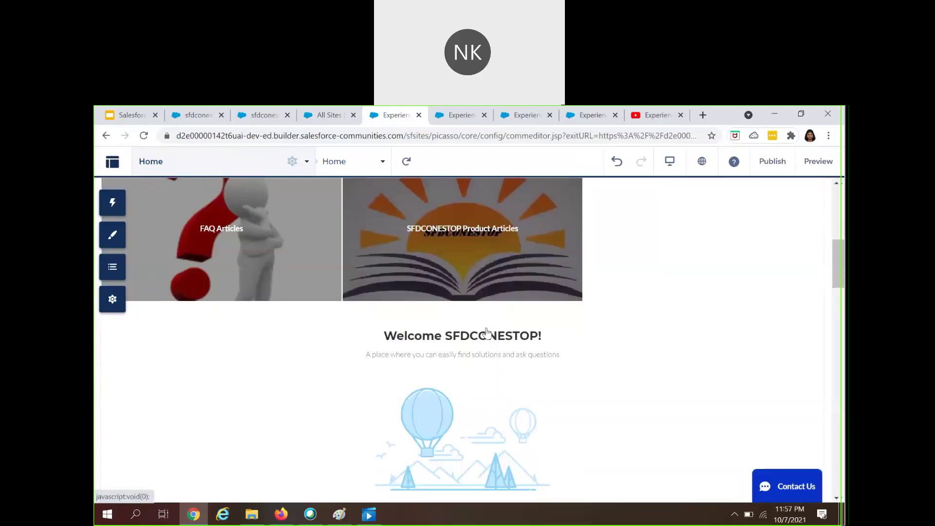
{"action": "left_click", "coordinate": [463, 416]}
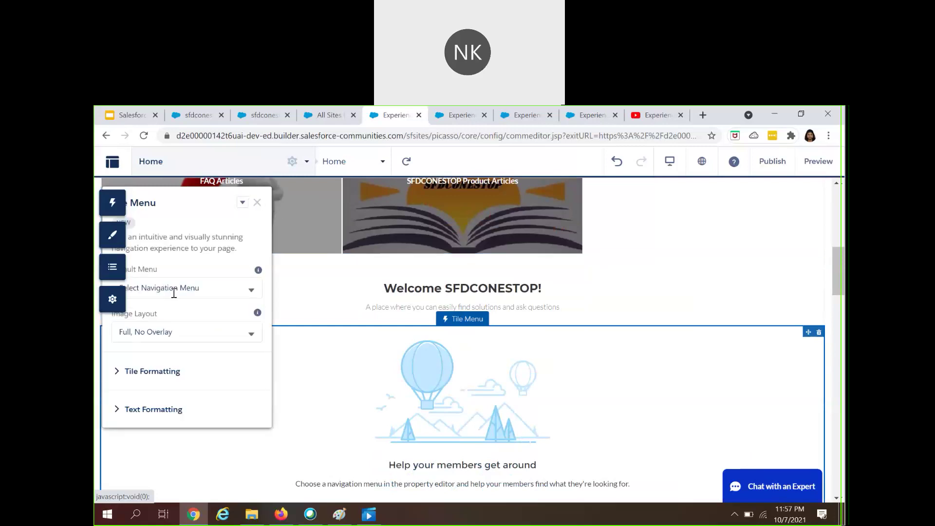
{"action": "left_click", "coordinate": [174, 290]}
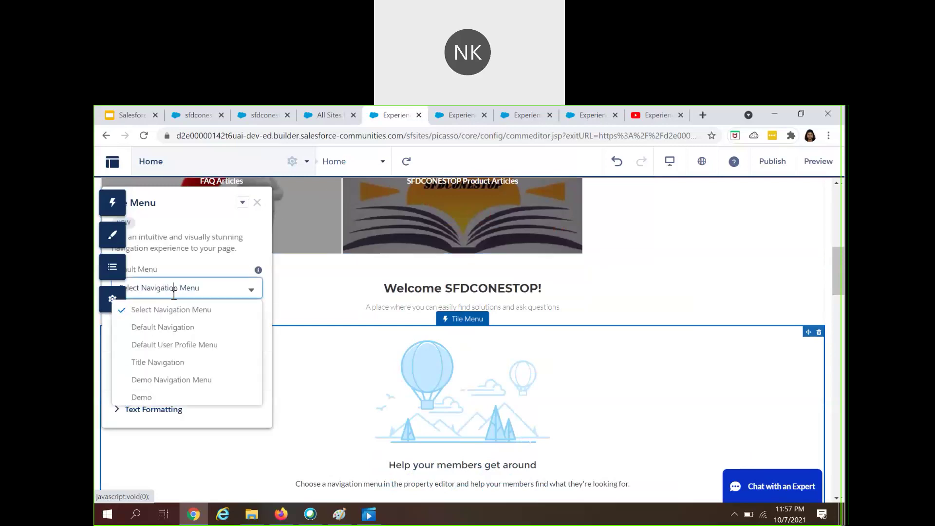
{"action": "left_click", "coordinate": [142, 397]}
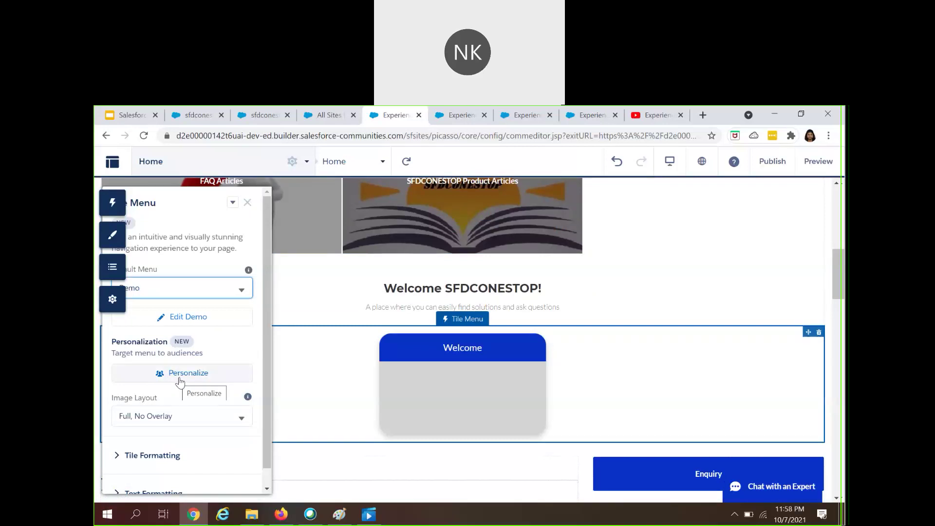
Step: Examine the Tile Menu's personalization, image layout, tile formatting and text formatting options
{"action": "left_click_drag", "start_coordinate": [168, 352], "coordinate": [211, 359]}
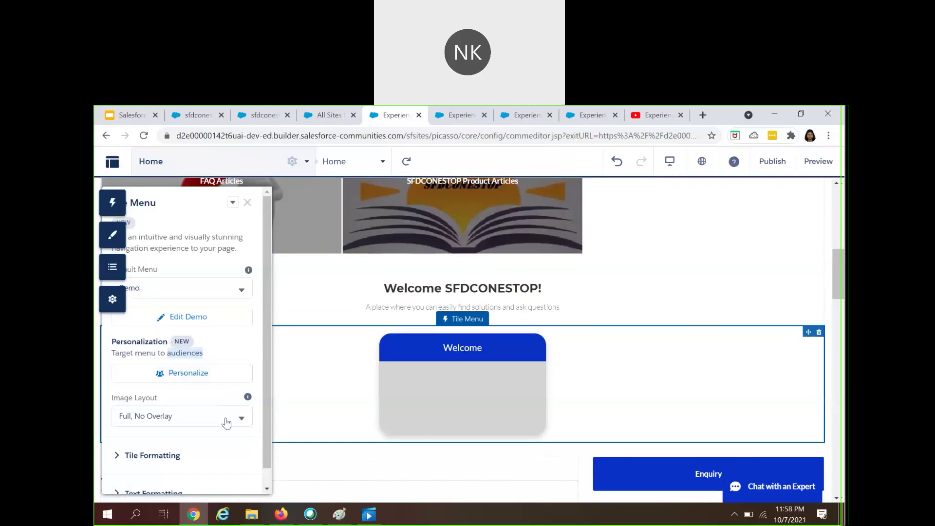
{"action": "scroll", "coordinate": [227, 423], "scroll_direction": "down", "scroll_amount": 1}
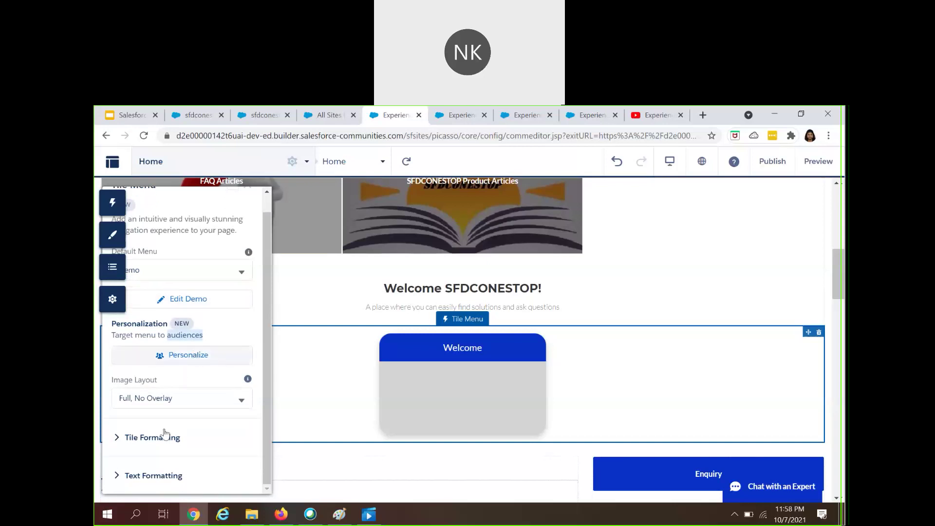
{"action": "left_click", "coordinate": [227, 449]}
{"action": "left_click", "coordinate": [117, 477]}
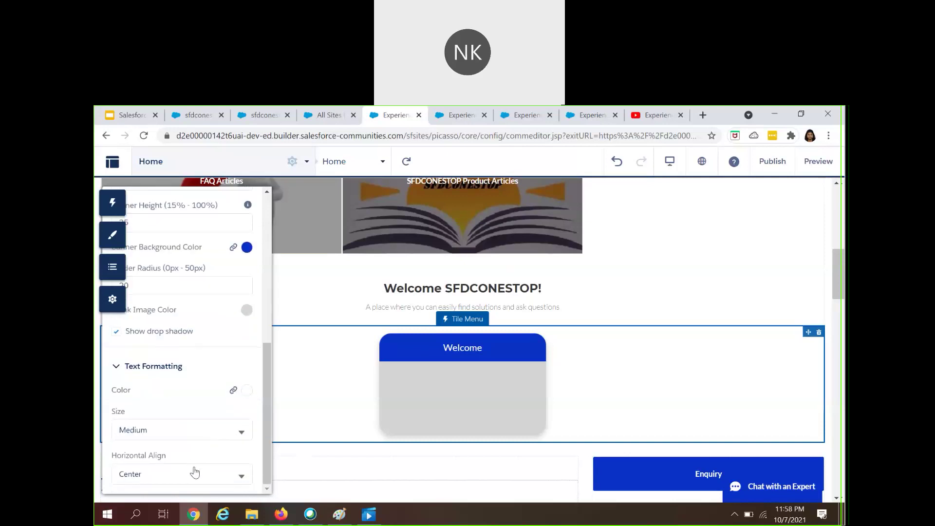
{"action": "scroll", "coordinate": [195, 472], "scroll_direction": "up", "scroll_amount": 6}
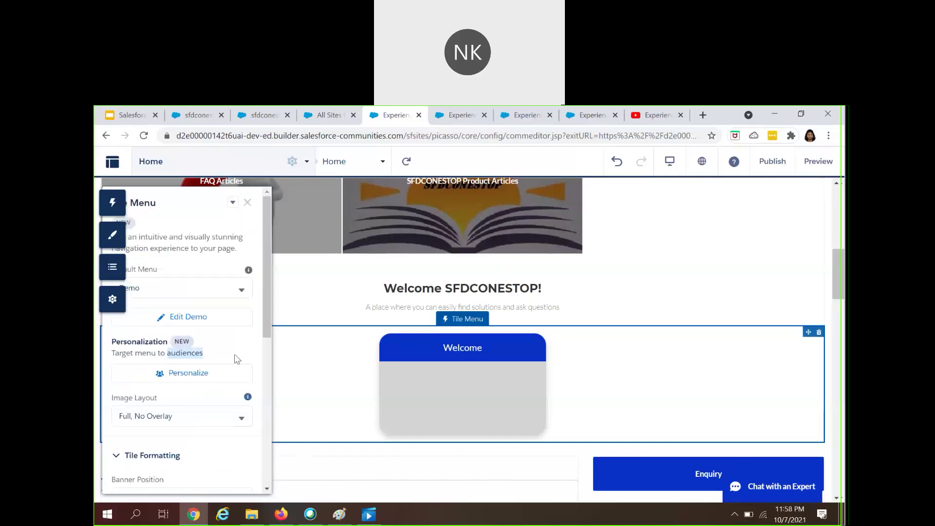
{"action": "left_click", "coordinate": [248, 203]}
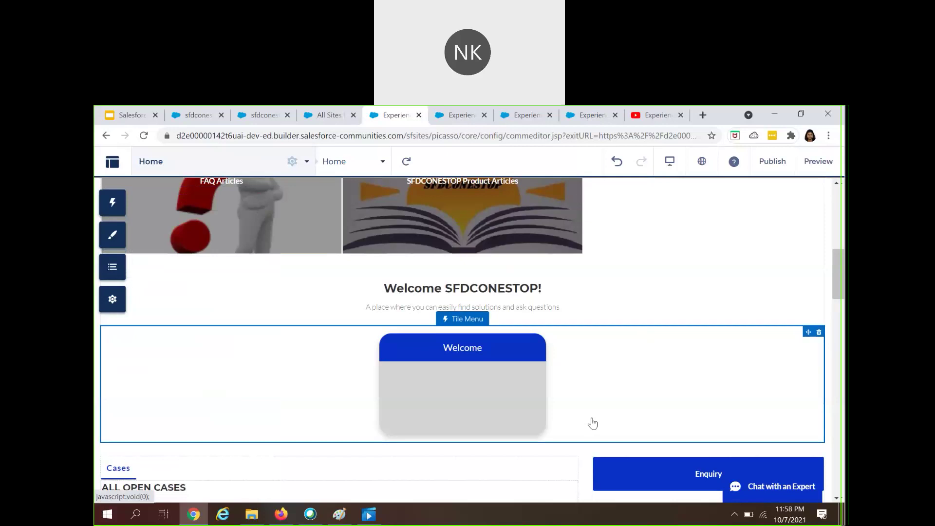
Step: Add a menu item named Account to the Tile Menu's Demo menu and set its type to Salesforce Object
{"action": "left_click", "coordinate": [595, 388]}
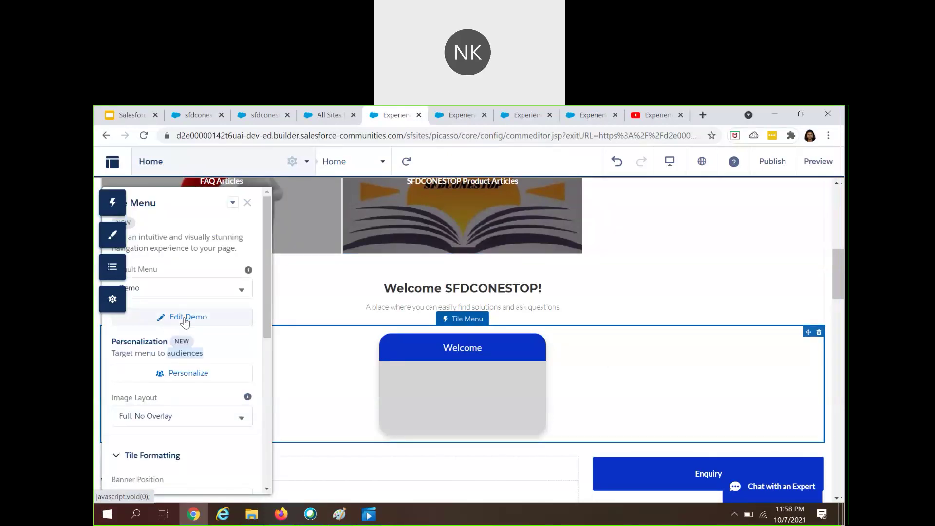
{"action": "left_click", "coordinate": [185, 318]}
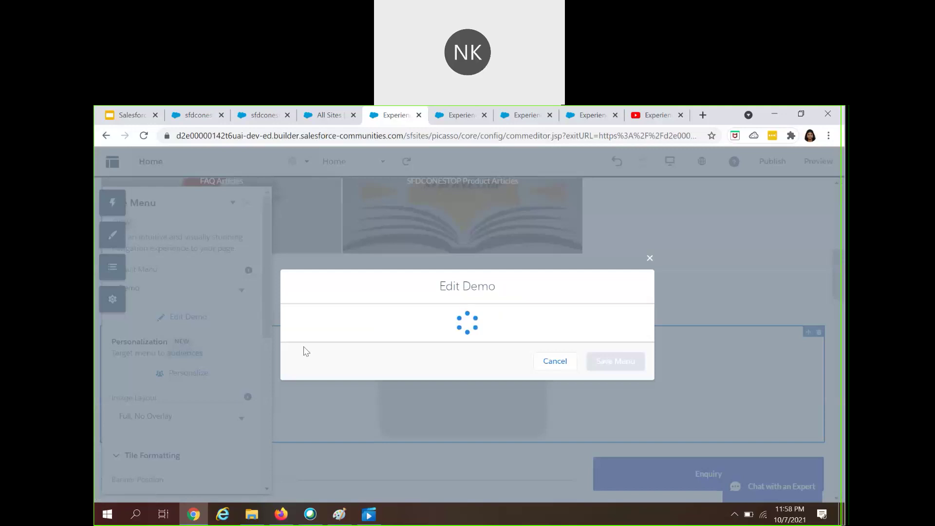
{"action": "left_click", "coordinate": [355, 322]}
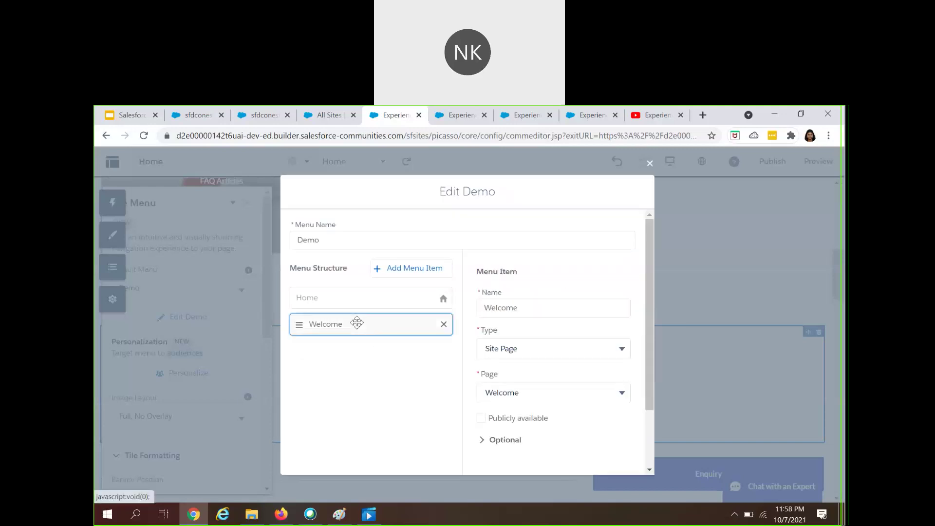
{"action": "left_click", "coordinate": [398, 267]}
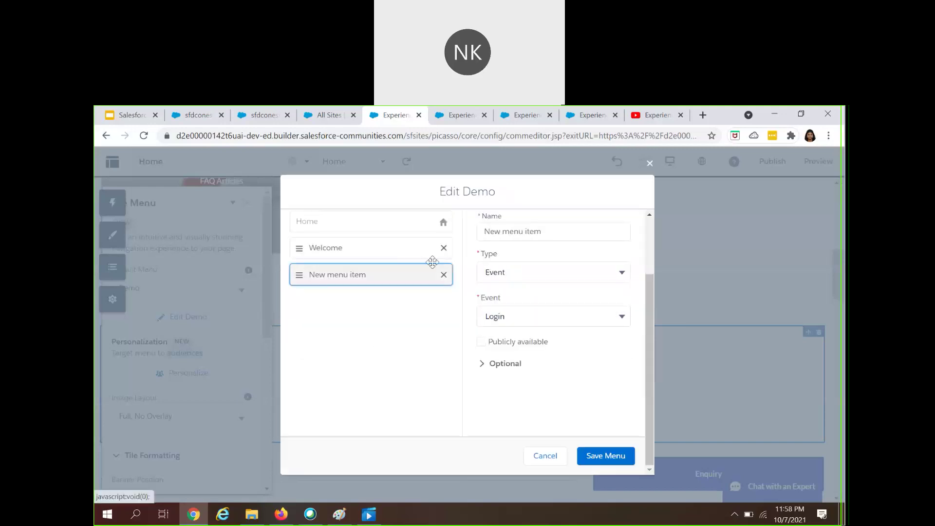
{"action": "left_click", "coordinate": [502, 238]}
{"action": "double_click", "coordinate": [502, 233]}
{"action": "left_click", "coordinate": [503, 232]}
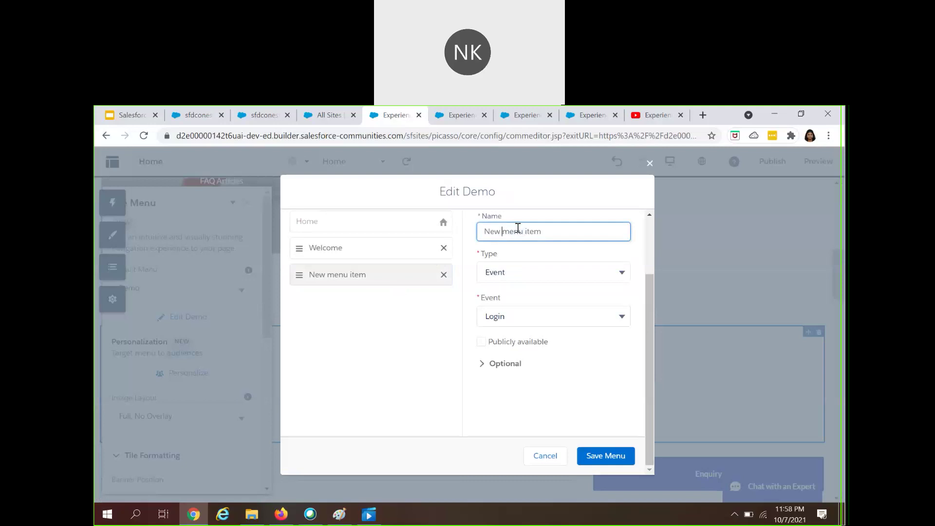
{"action": "triple_click", "coordinate": [478, 237]}
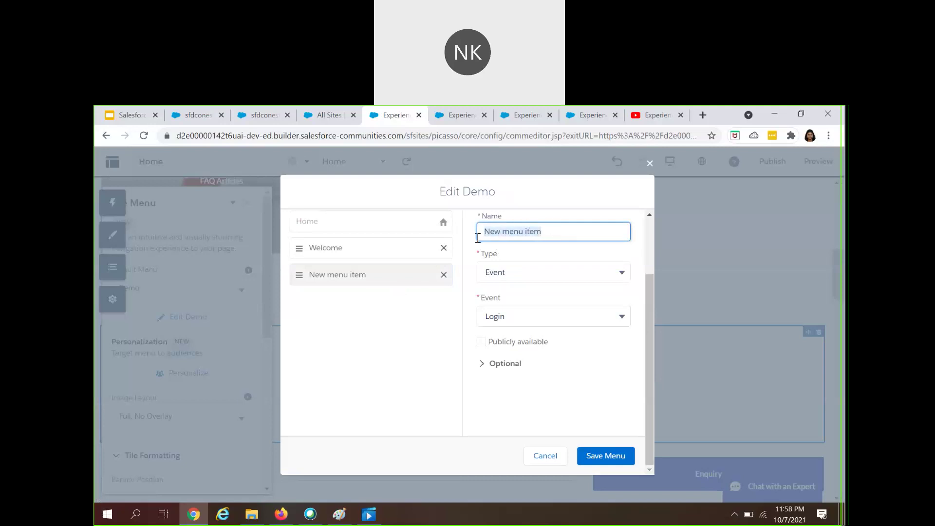
{"action": "type", "text": "Account"}
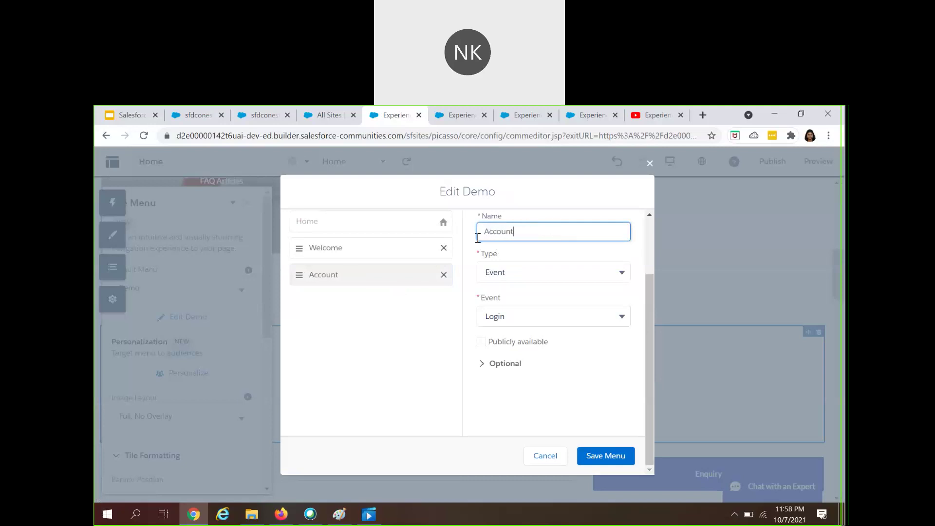
{"action": "left_click", "coordinate": [520, 277]}
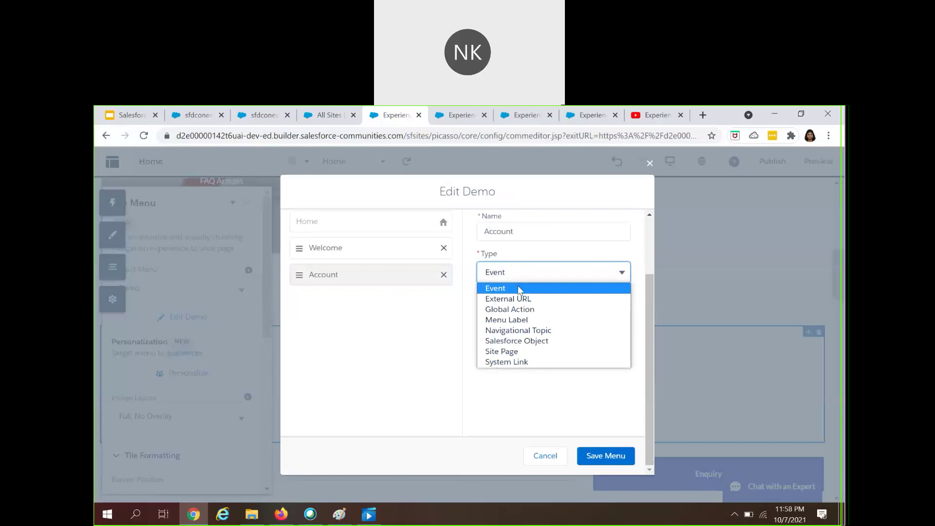
{"action": "left_click", "coordinate": [522, 342]}
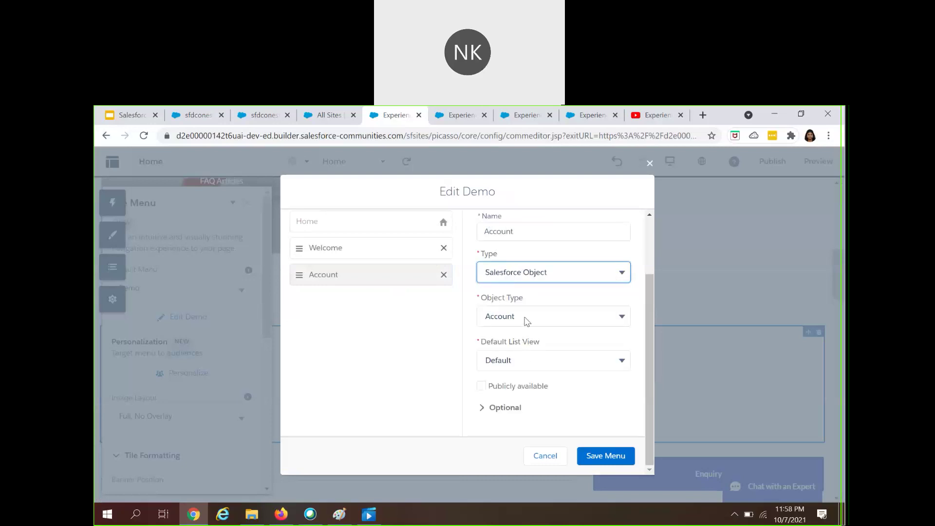
Step: Set the Account menu item's default list view to My Accounts and save the Demo menu
{"action": "left_click", "coordinate": [519, 367]}
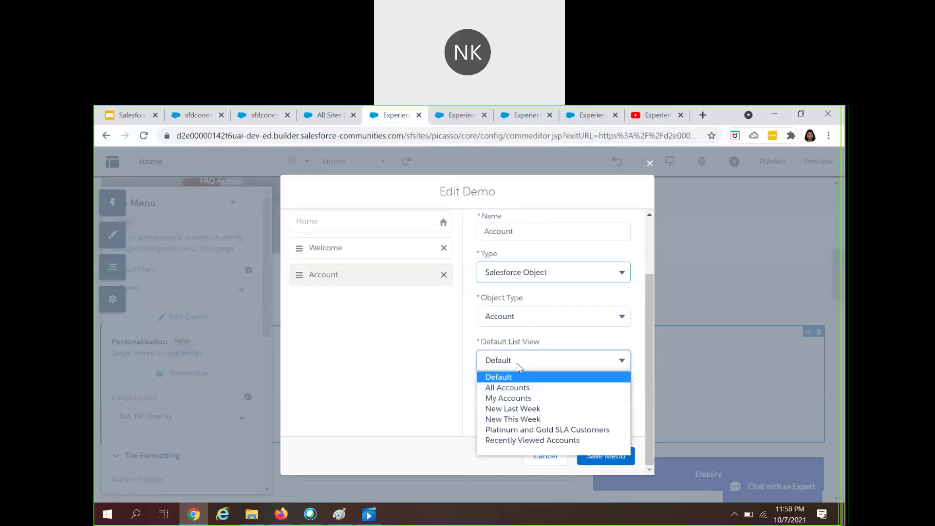
{"action": "left_click", "coordinate": [520, 398]}
{"action": "left_click", "coordinate": [602, 459]}
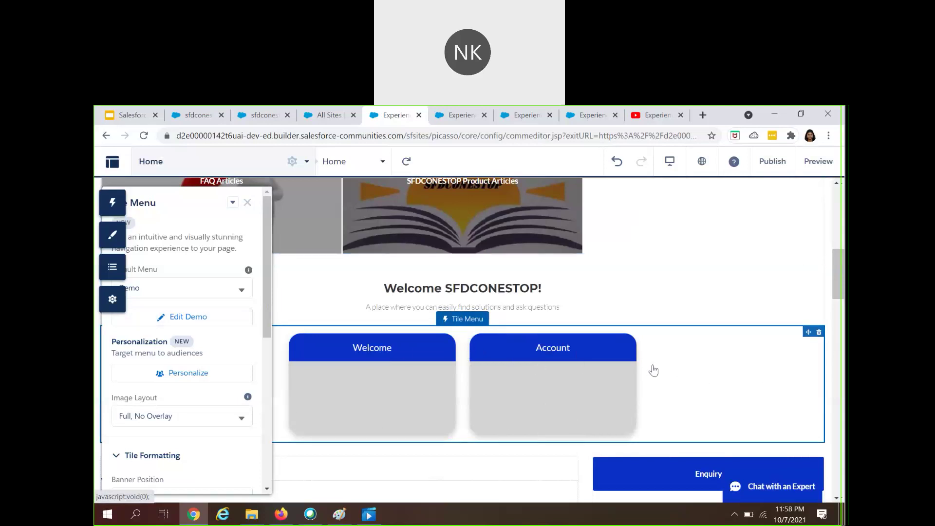
Step: Add another menu item to the Tile Menu's Demo menu and name it Thanks
{"action": "scroll", "coordinate": [577, 391], "scroll_direction": "down", "scroll_amount": 1}
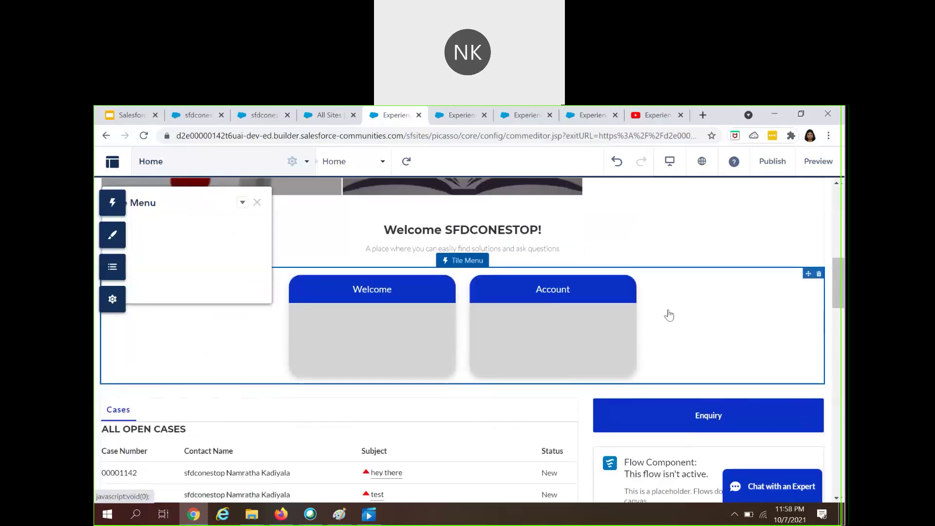
{"action": "left_click", "coordinate": [188, 318]}
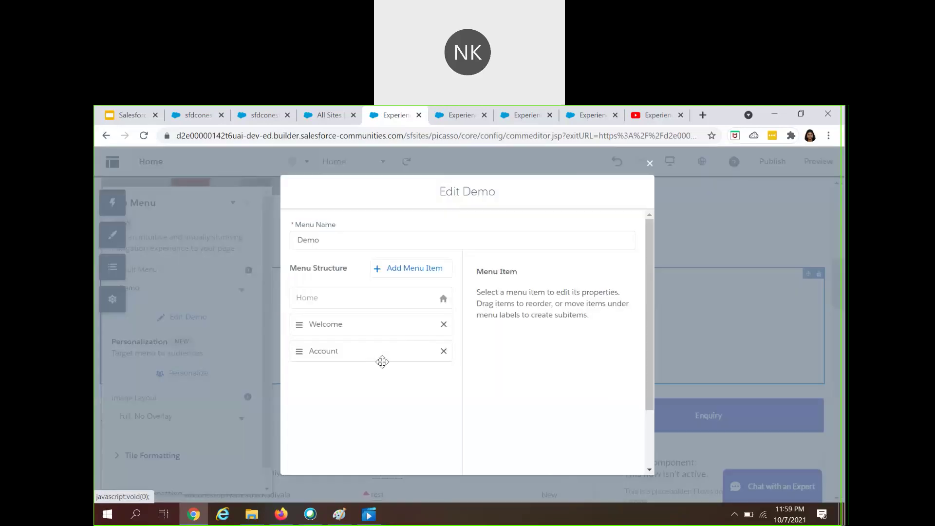
{"action": "left_click", "coordinate": [410, 270]}
{"action": "left_click", "coordinate": [524, 235]}
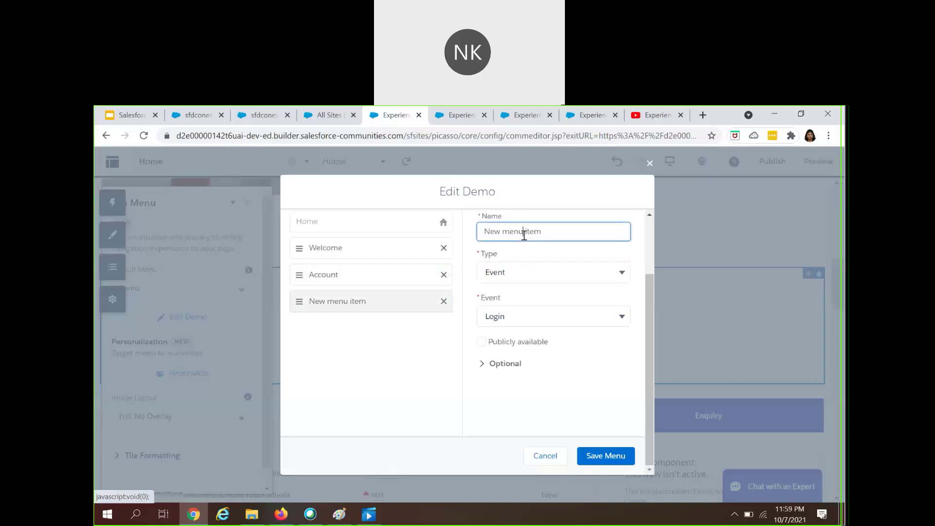
{"action": "left_click_drag", "start_coordinate": [545, 233], "coordinate": [481, 232]}
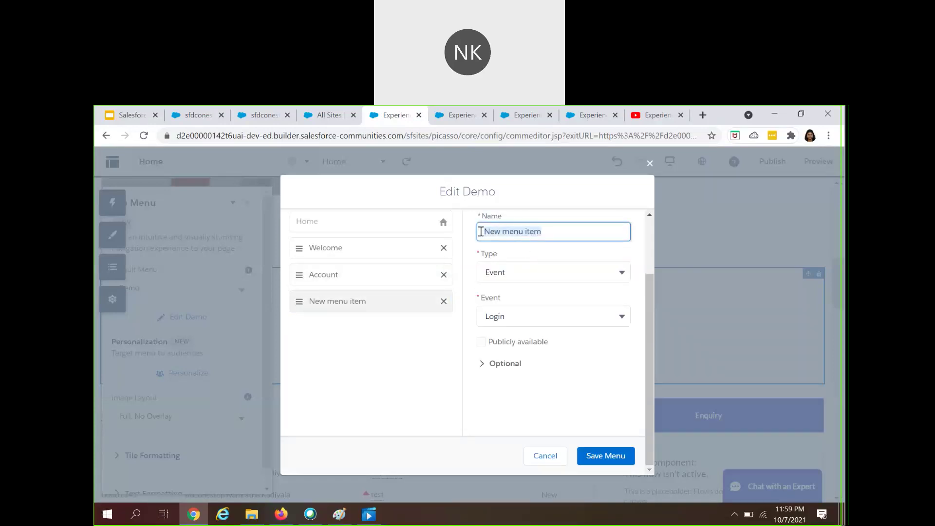
{"action": "type", "text": "Thank"}
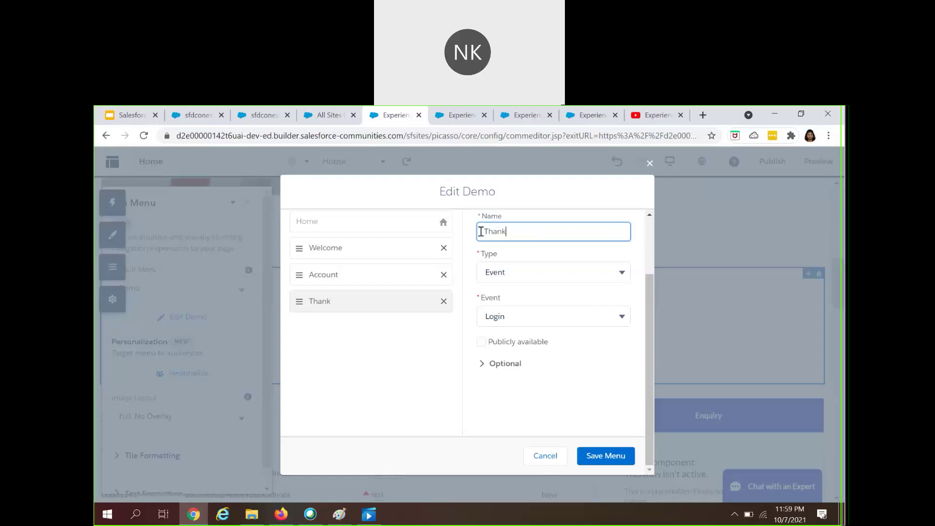
Step: Make the Thanks item a Site Page link to Welcome Page and save the Demo menu
{"action": "left_click", "coordinate": [527, 278]}
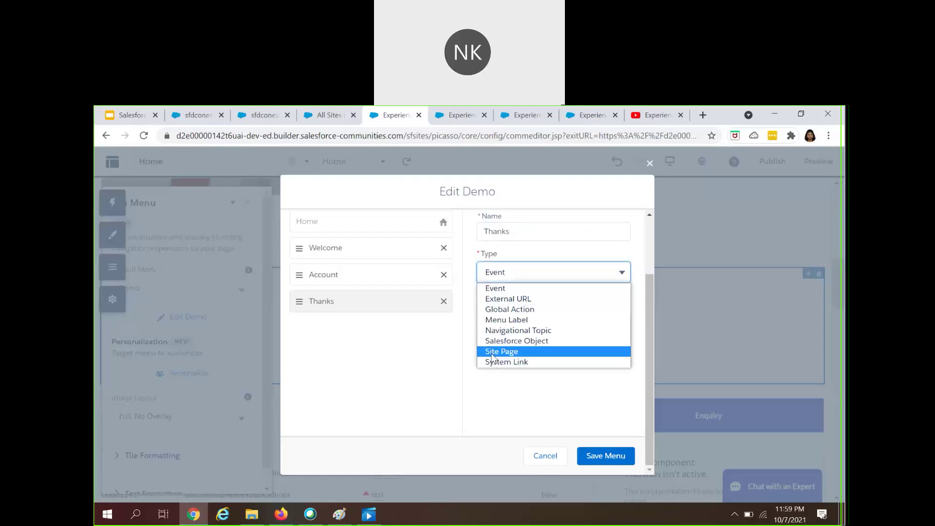
{"action": "left_click", "coordinate": [511, 352]}
{"action": "left_click", "coordinate": [518, 319]}
{"action": "scroll", "coordinate": [518, 272], "scroll_direction": "down", "scroll_amount": 10}
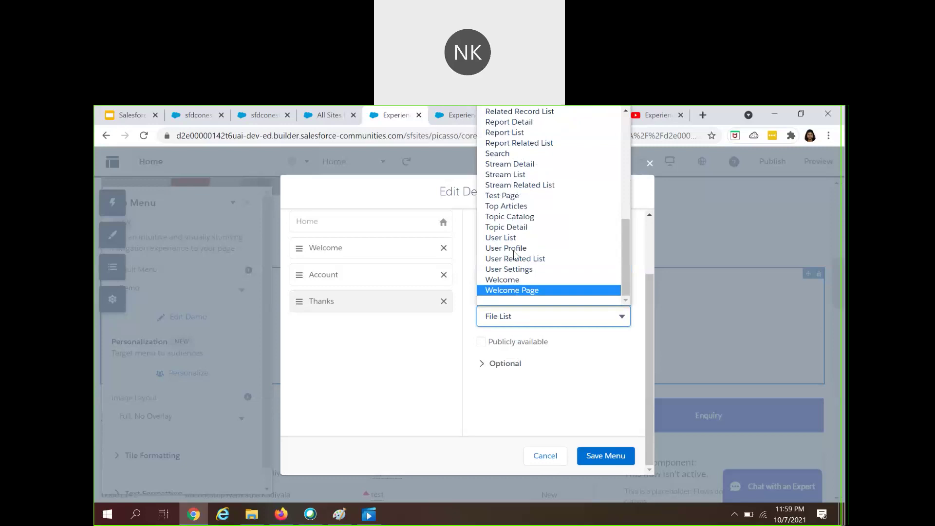
{"action": "left_click", "coordinate": [522, 291]}
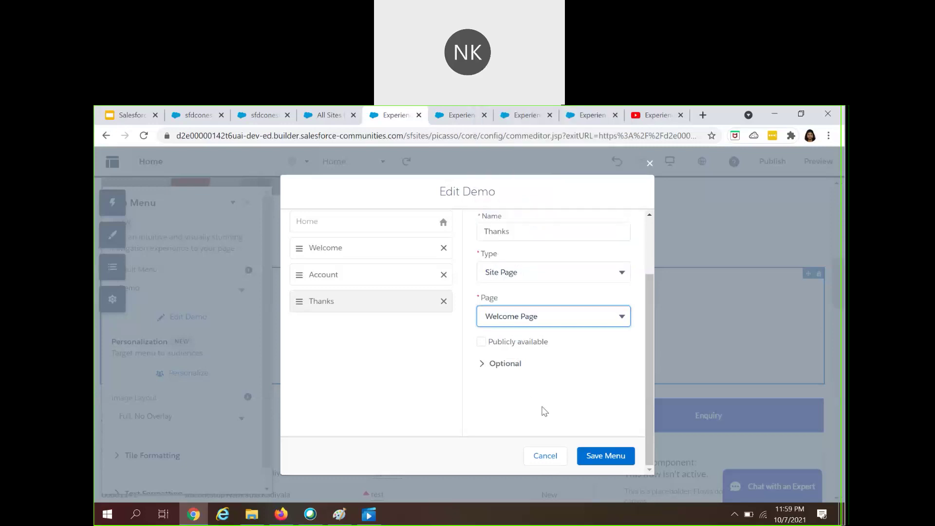
{"action": "left_click", "coordinate": [597, 456]}
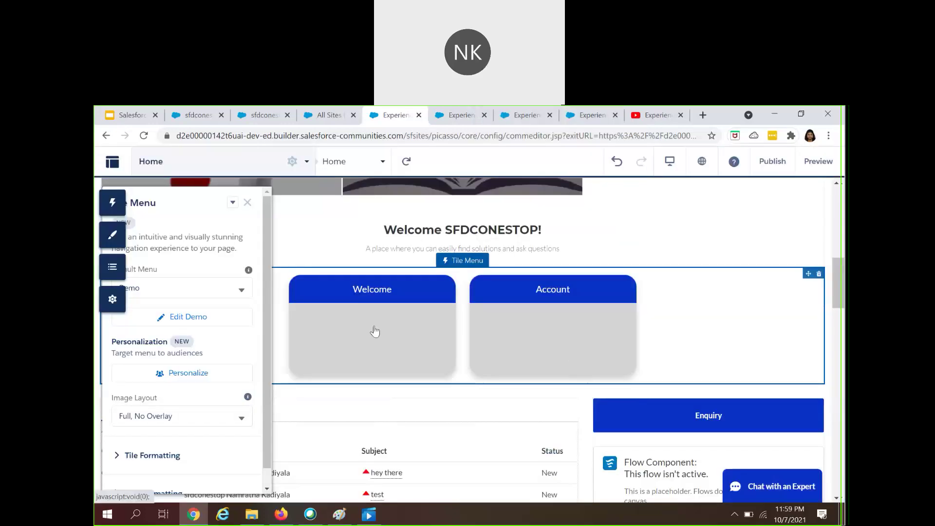
Step: Close the Tile Menu properties and publish the changes to the SFDCONESTOP20 site
{"action": "left_click", "coordinate": [247, 203]}
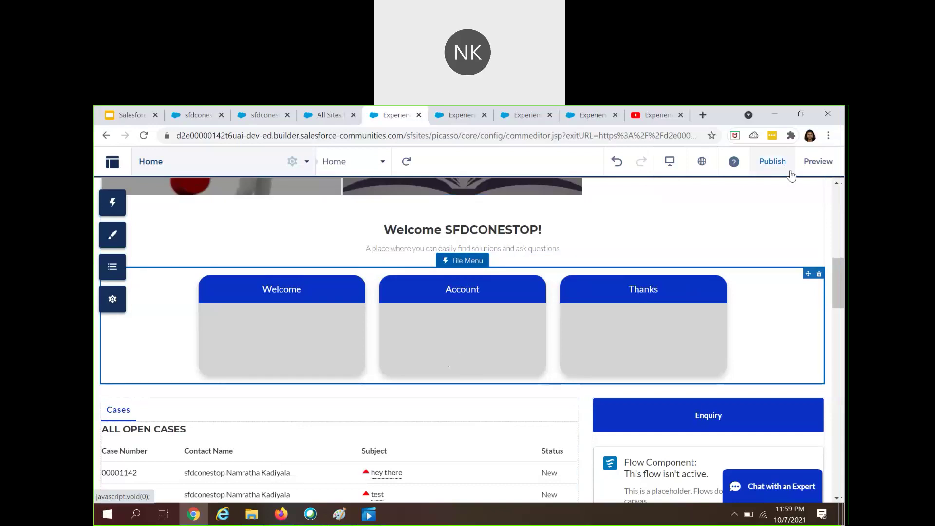
{"action": "left_click", "coordinate": [771, 164]}
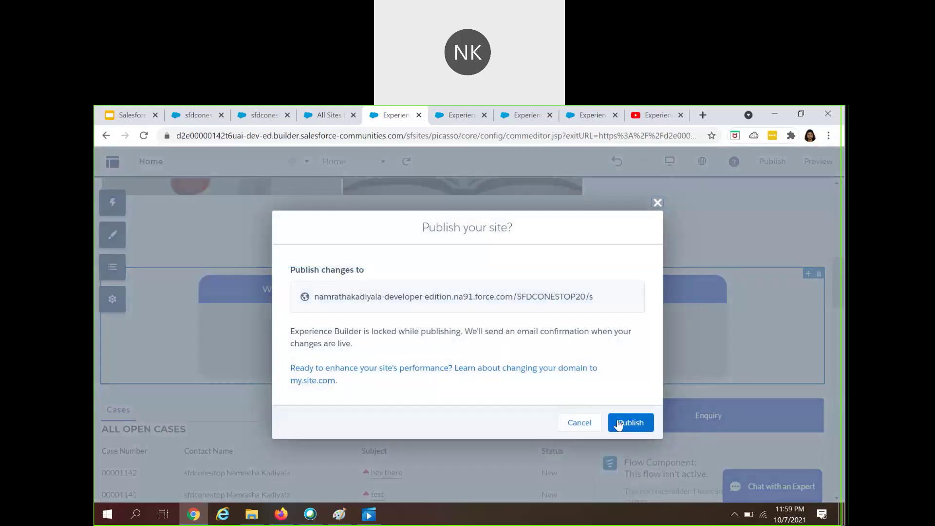
{"action": "left_click", "coordinate": [619, 426]}
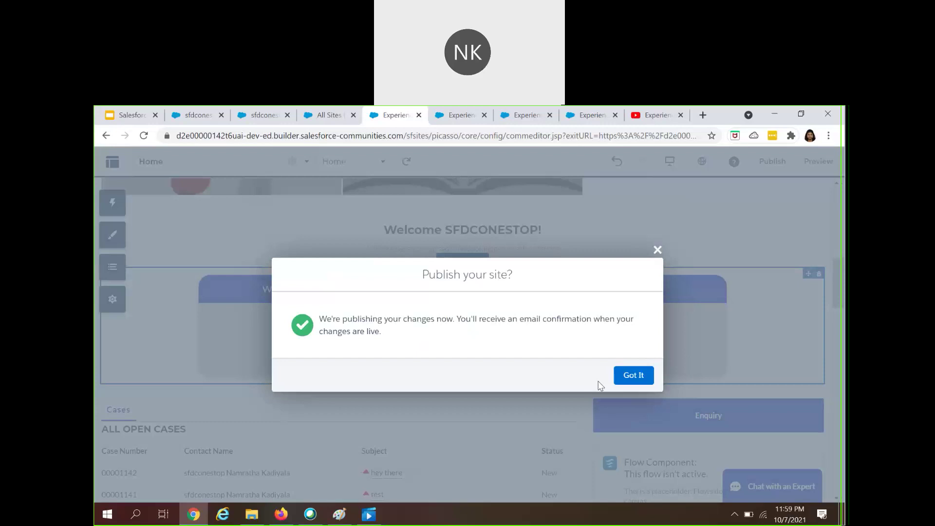
{"action": "left_click", "coordinate": [629, 376]}
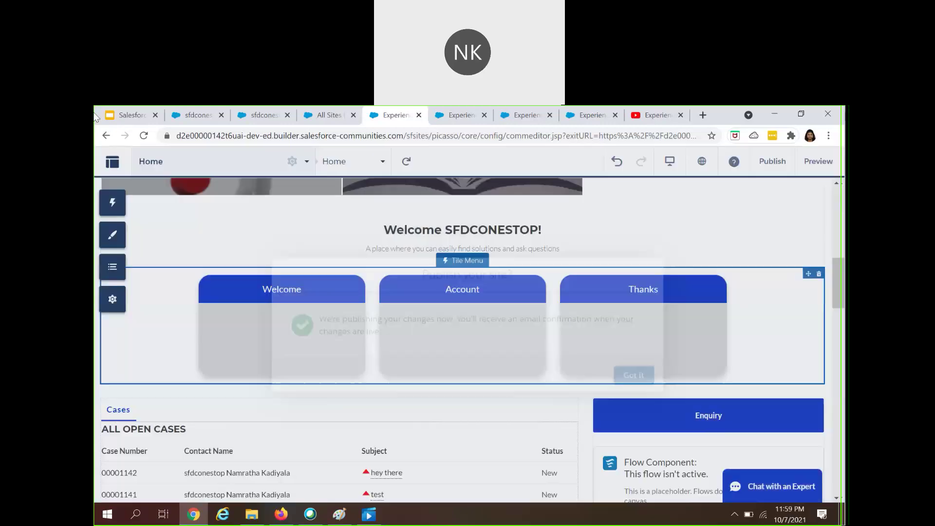
Step: From the open contact record, log in to the SFDCONESTOP20 experience site as that contact's user
{"action": "left_click", "coordinate": [191, 120]}
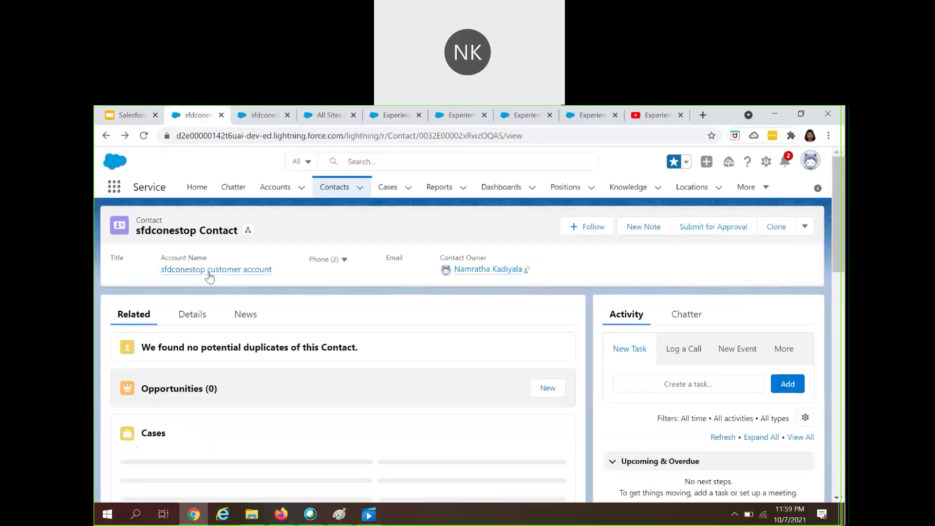
{"action": "mouse_move", "coordinate": [209, 275]}
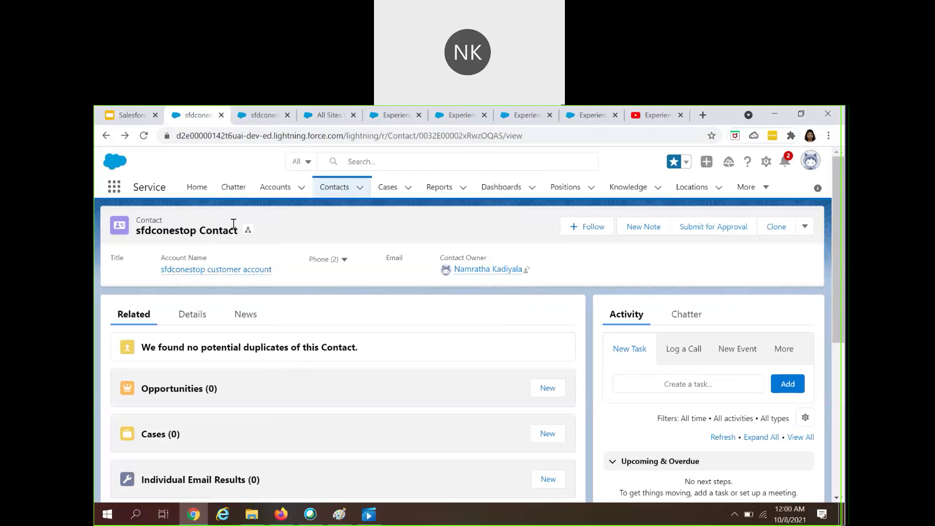
{"action": "left_click", "coordinate": [806, 229]}
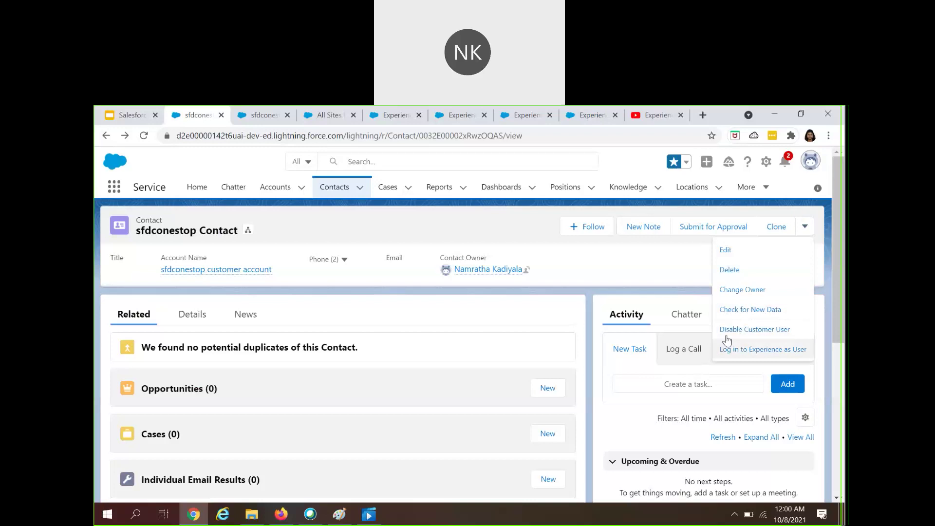
{"action": "left_click", "coordinate": [752, 358]}
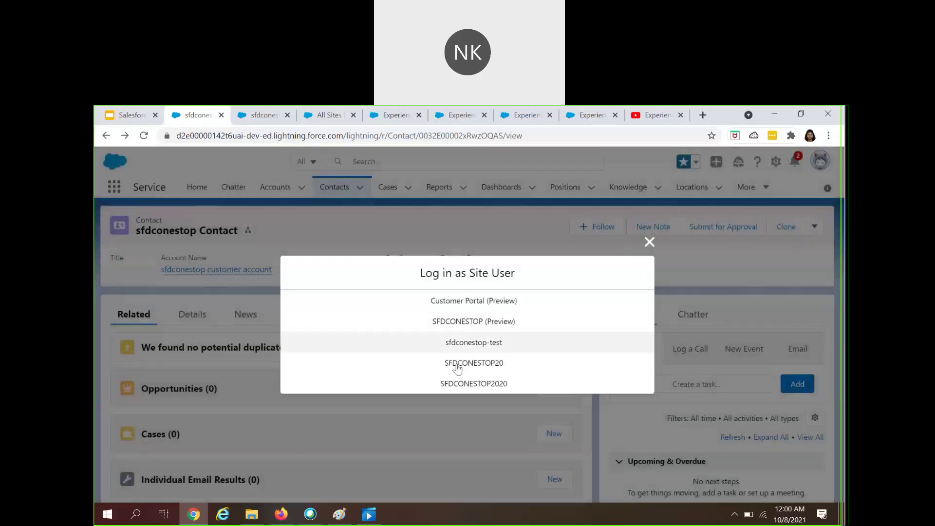
{"action": "left_click", "coordinate": [457, 369]}
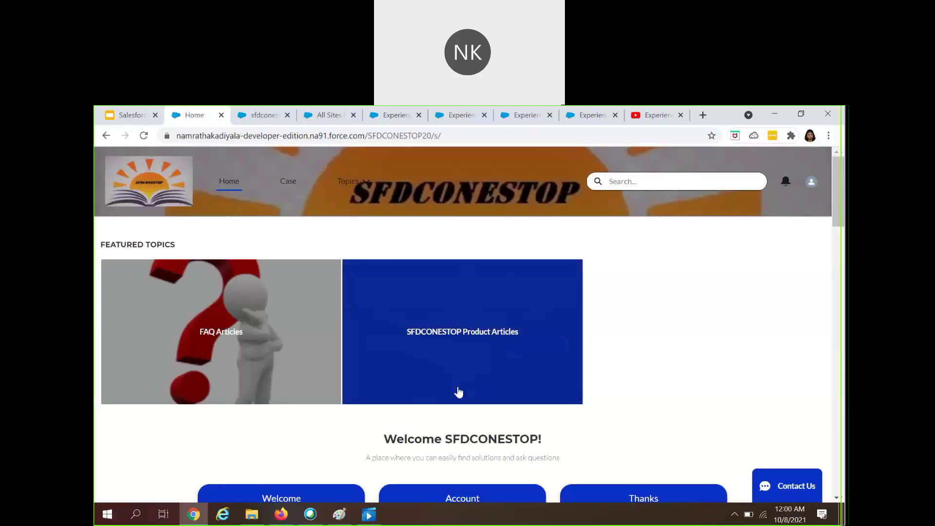
Step: Review the tiles on the published home page, then open the Welcome tile and examine its page heading and Detail Information form
{"action": "scroll", "coordinate": [458, 391], "scroll_direction": "down", "scroll_amount": 3}
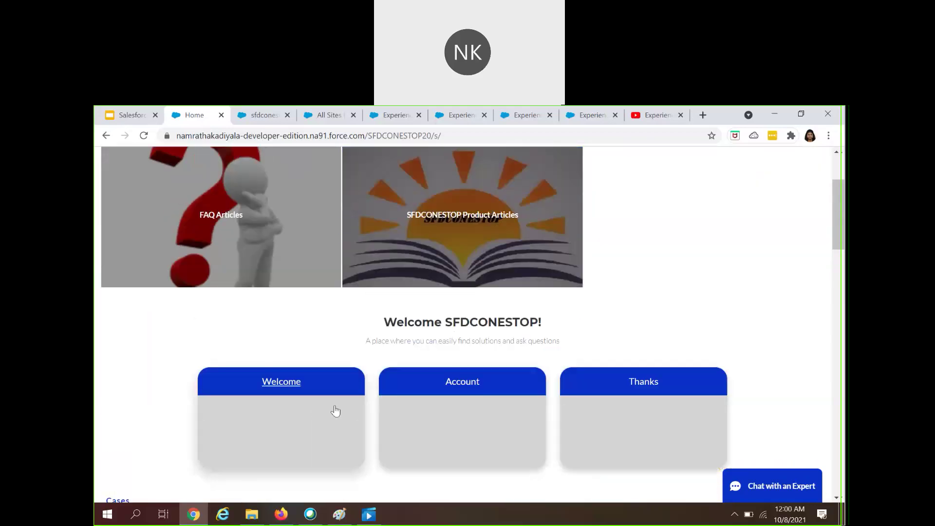
{"action": "scroll", "coordinate": [750, 356], "scroll_direction": "down", "scroll_amount": 2}
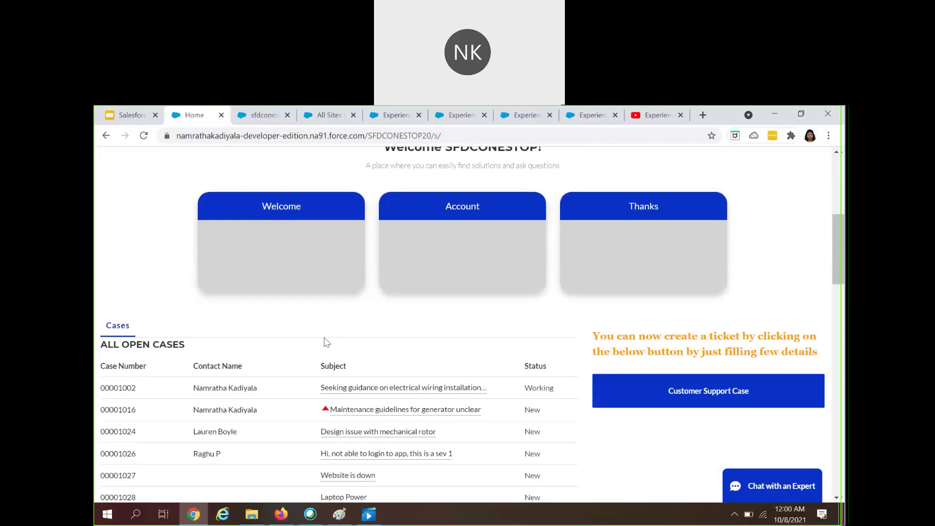
{"action": "scroll", "coordinate": [326, 343], "scroll_direction": "up", "scroll_amount": 3}
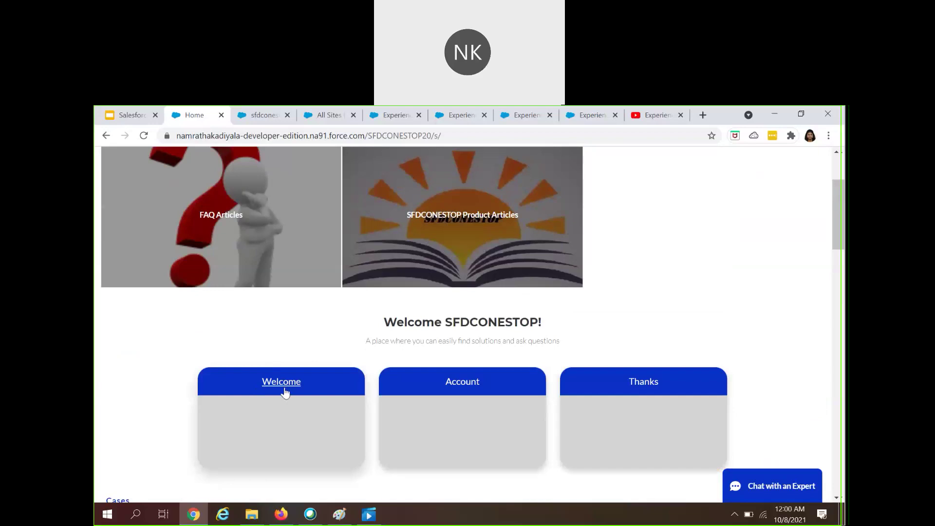
{"action": "scroll", "coordinate": [283, 422], "scroll_direction": "down", "scroll_amount": 2}
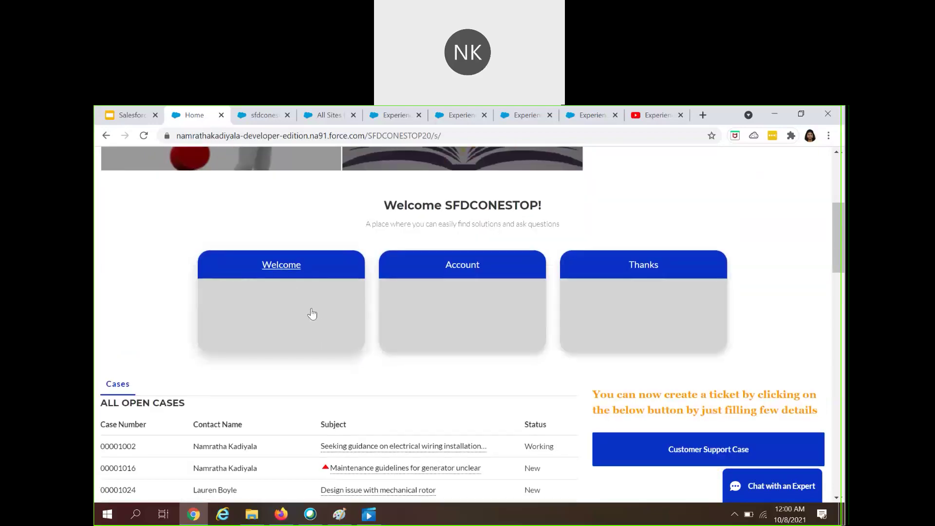
{"action": "left_click", "coordinate": [290, 268]}
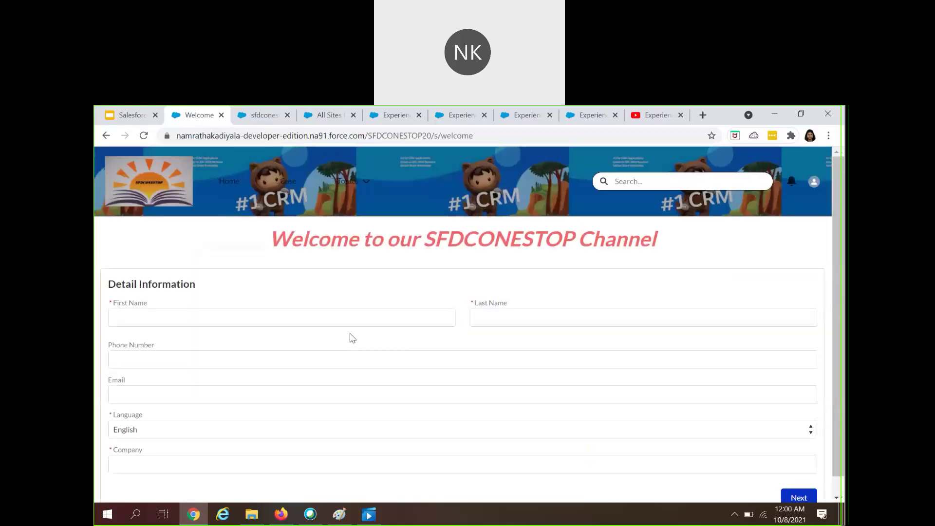
{"action": "left_click_drag", "start_coordinate": [270, 239], "coordinate": [674, 246]}
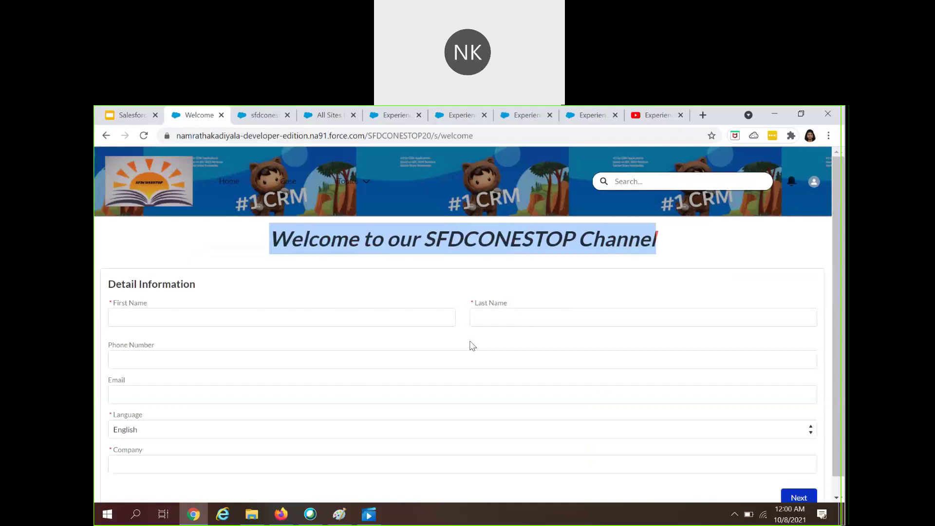
{"action": "scroll", "coordinate": [336, 414], "scroll_direction": "down", "scroll_amount": 1}
{"action": "scroll", "coordinate": [337, 417], "scroll_direction": "up", "scroll_amount": 1}
{"action": "left_click_drag", "start_coordinate": [105, 283], "coordinate": [275, 308]}
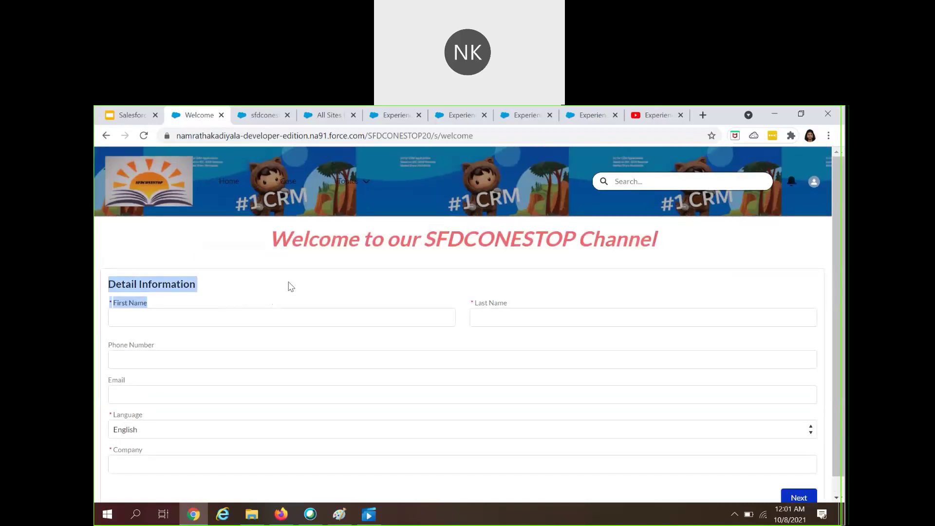
Step: Return to the site's home page and open the Account tile to check its list view
{"action": "left_click", "coordinate": [230, 182]}
{"action": "scroll", "coordinate": [407, 364], "scroll_direction": "down", "scroll_amount": 3}
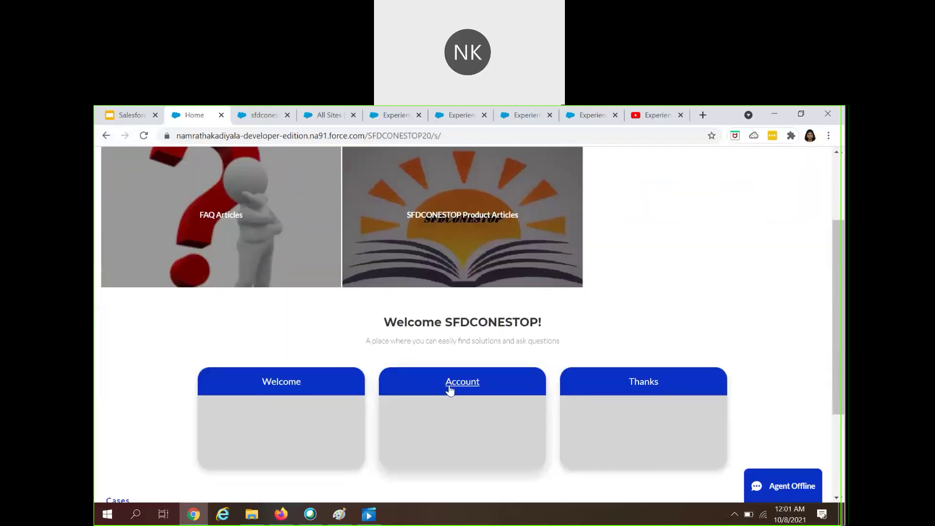
{"action": "left_click", "coordinate": [451, 385]}
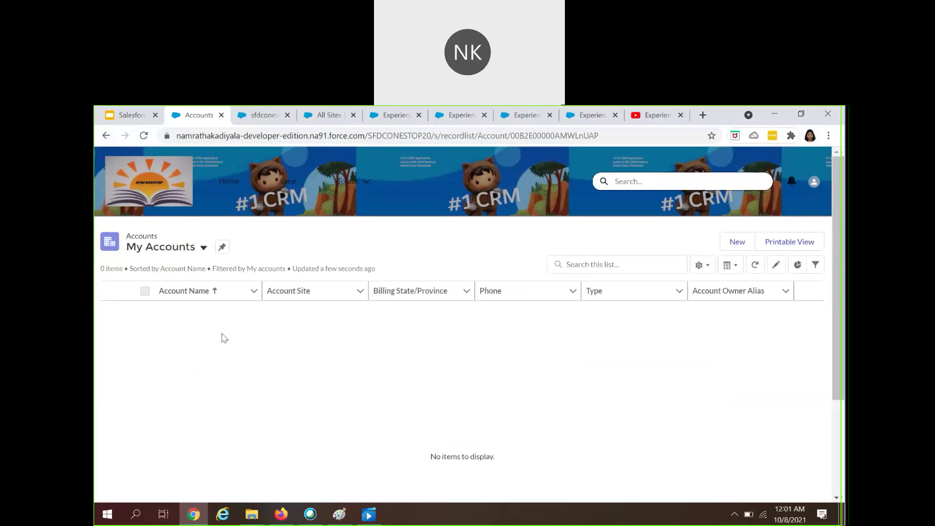
Step: Return to the home page, open the Thanks tile and check its target page's URL and content
{"action": "left_click", "coordinate": [230, 183]}
{"action": "scroll", "coordinate": [531, 409], "scroll_direction": "down", "scroll_amount": 2}
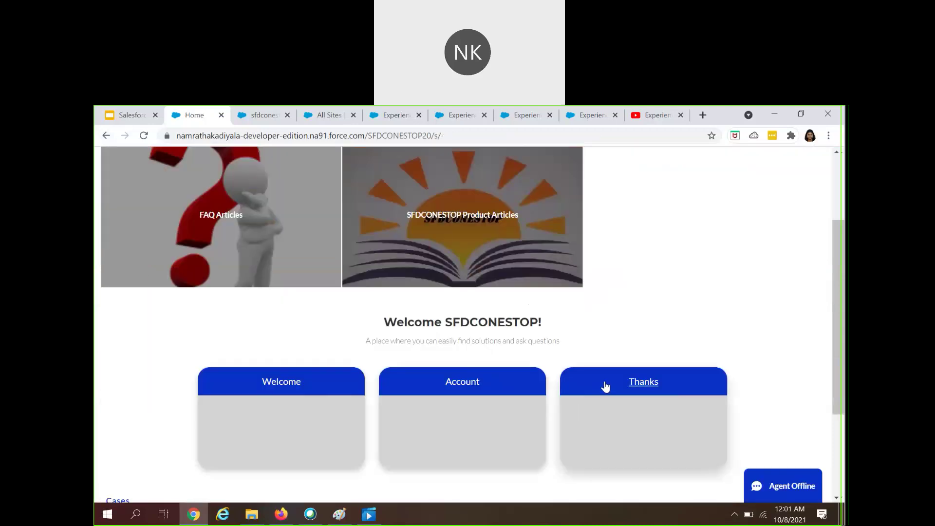
{"action": "left_click", "coordinate": [604, 386]}
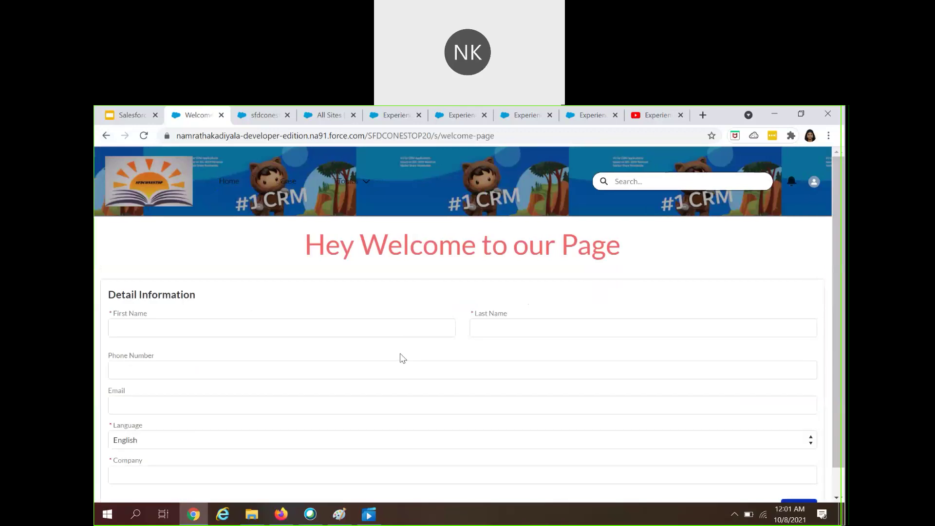
{"action": "left_click_drag", "start_coordinate": [468, 136], "coordinate": [521, 135]}
{"action": "scroll", "coordinate": [336, 397], "scroll_direction": "down", "scroll_amount": 1}
{"action": "scroll", "coordinate": [336, 405], "scroll_direction": "up", "scroll_amount": 1}
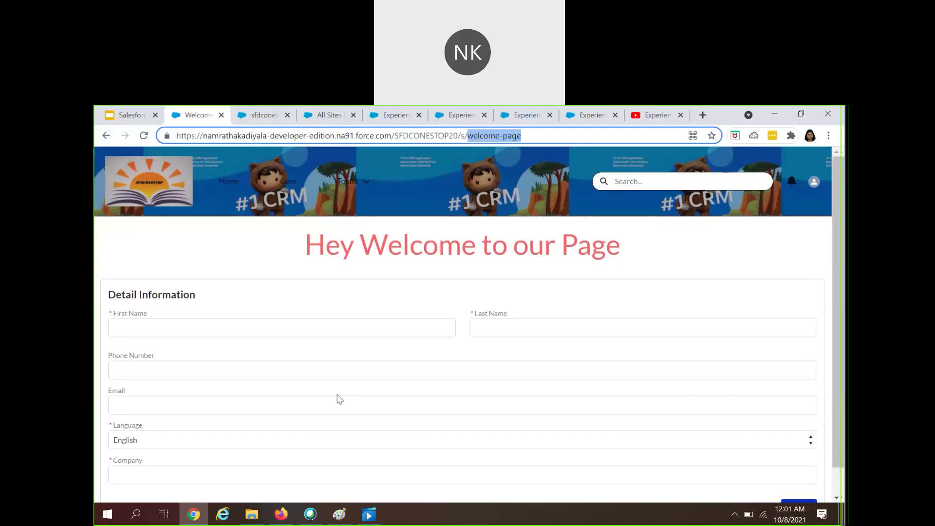